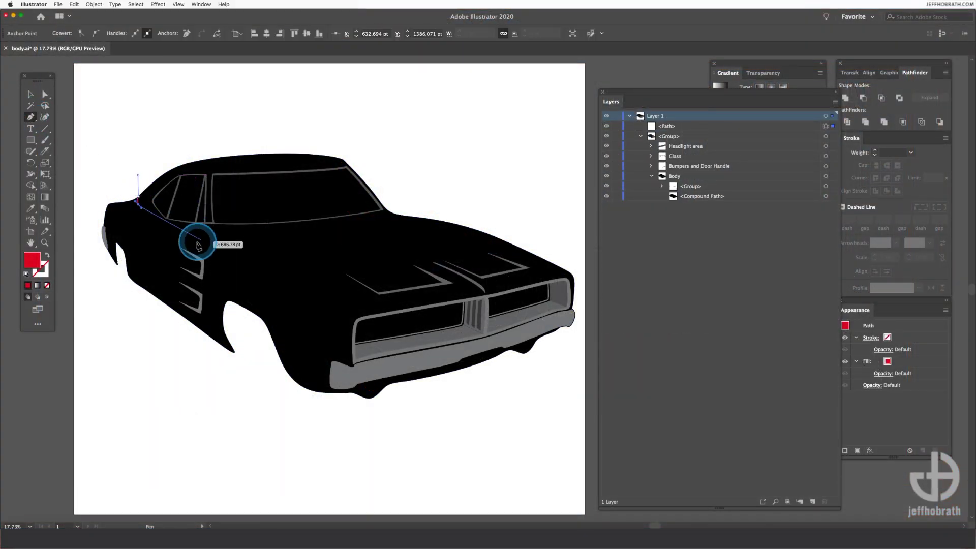
Step: Close the red wedge at the rear and move it into the Body group
click(45, 95)
click(136, 210)
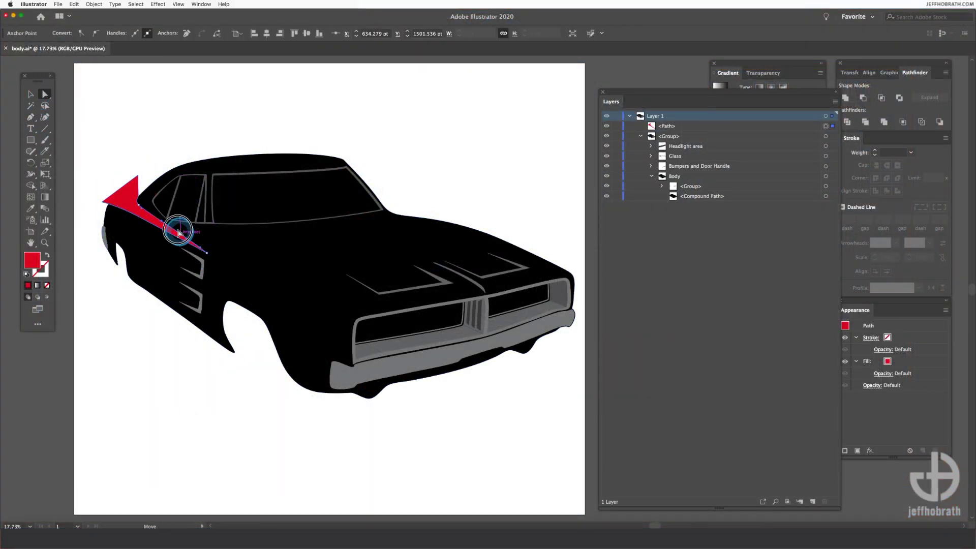
click(189, 121)
click(680, 126)
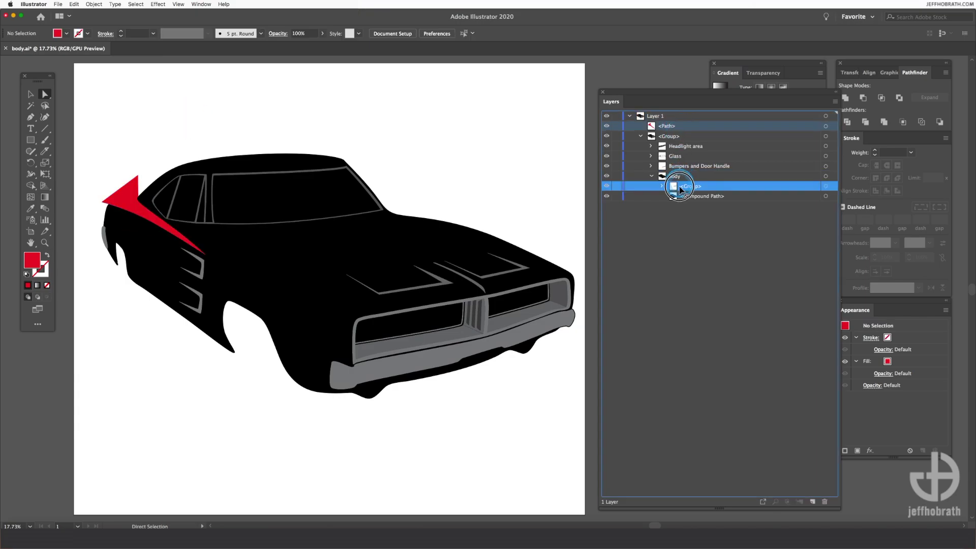
drag(681, 187, 814, 501)
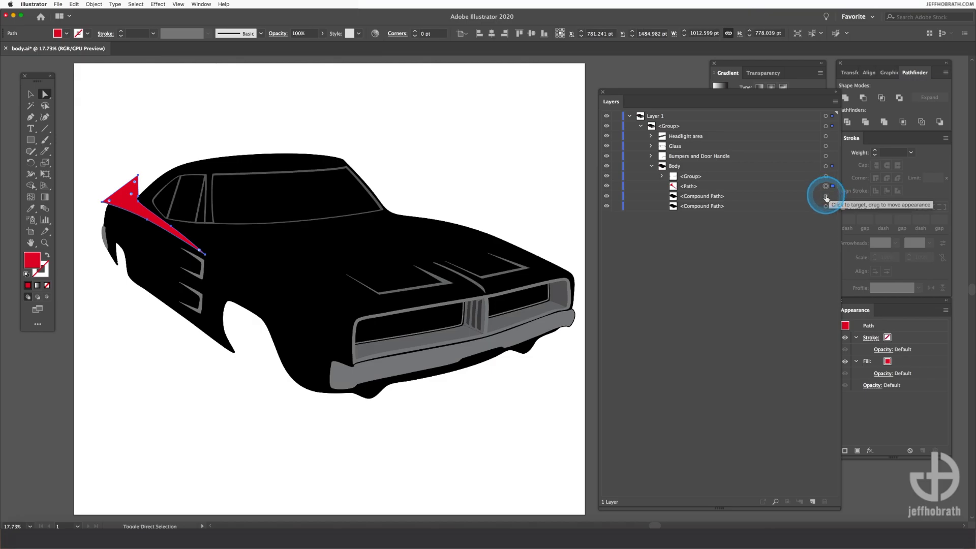
Step: Paste the red stripe in front of the body and trim it with Pathfinder Intersect
click(120, 164)
click(74, 4)
click(79, 32)
key(a)
click(146, 244)
click(74, 5)
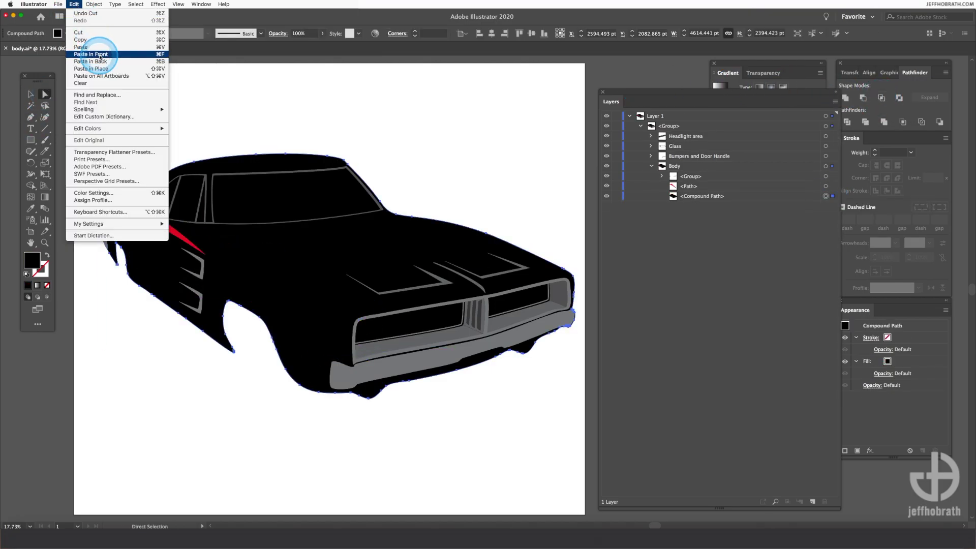
click(100, 54)
shift+click(825, 206)
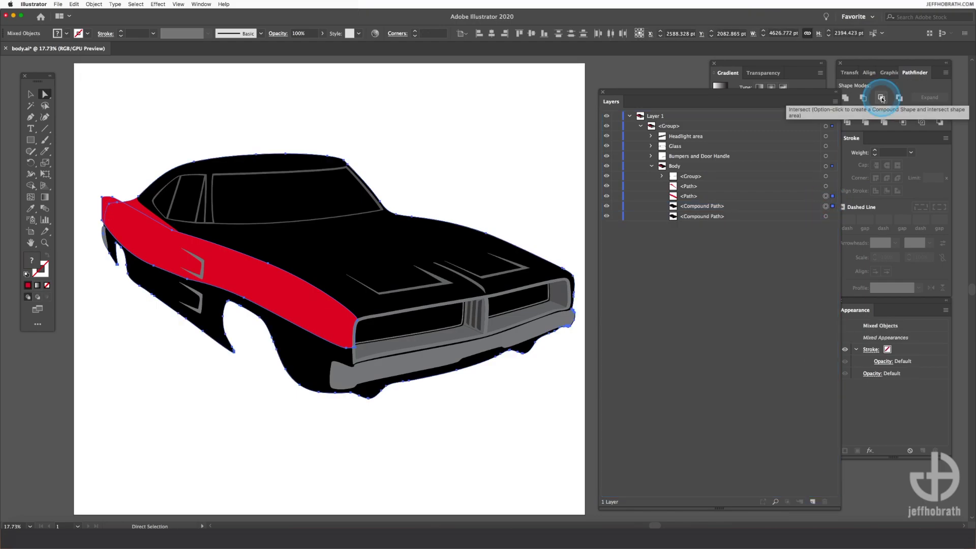
click(882, 98)
Step: Draw a red shape along the lower side, curving around the front wheel
key(p)
click(116, 275)
click(158, 288)
click(199, 323)
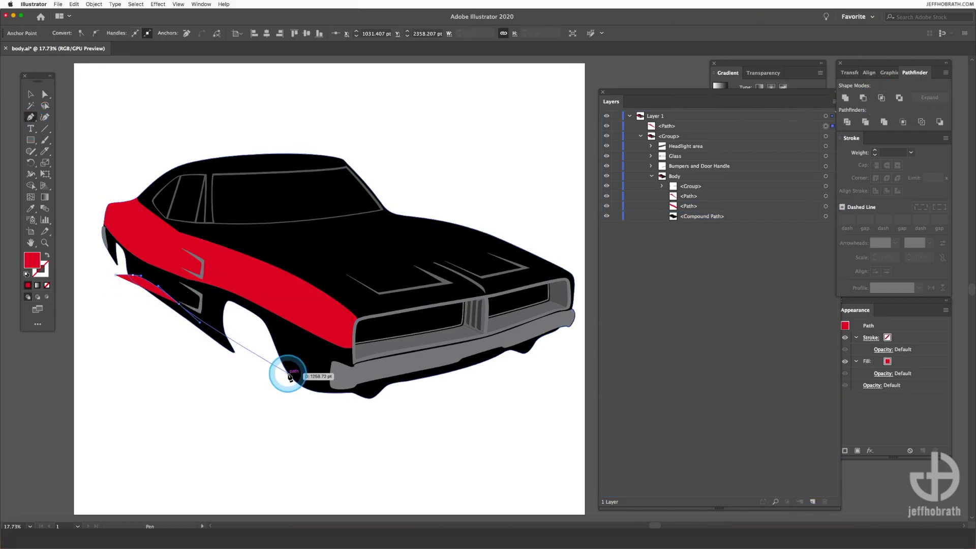
mouse_move(334, 377)
mouse_down()
mouse_move(335, 390)
mouse_move(290, 399)
mouse_up()
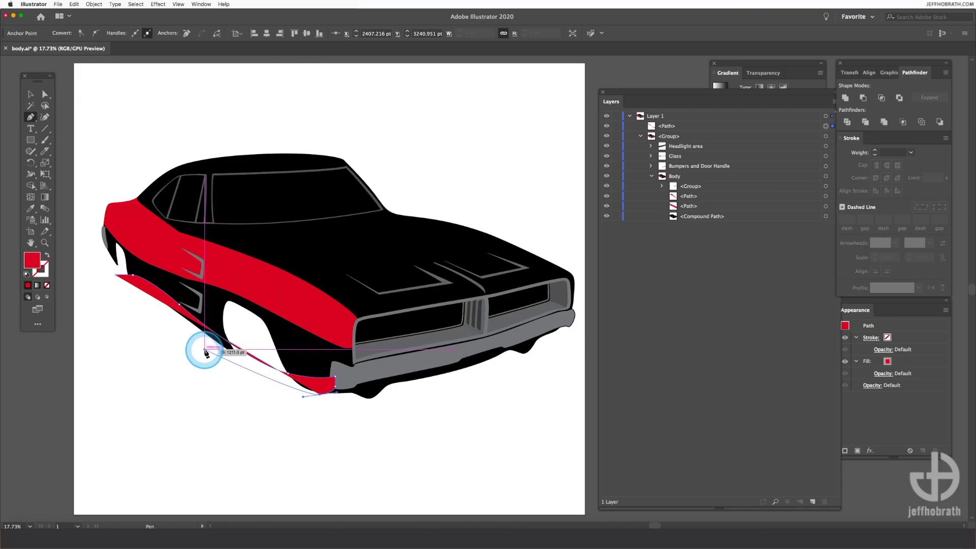
drag(717, 129, 712, 207)
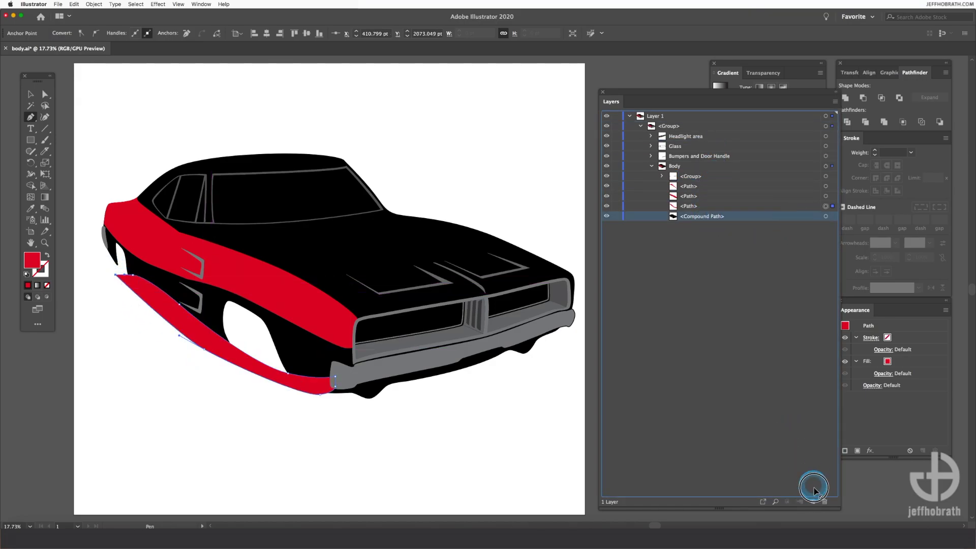
click(884, 99)
Step: Join the red pieces into one compound path
click(94, 4)
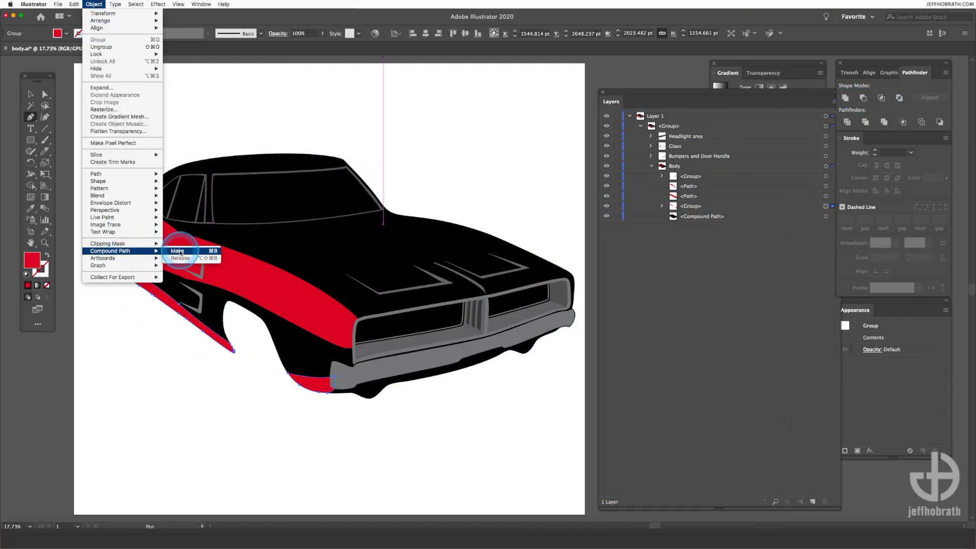
click(180, 251)
click(44, 94)
click(141, 237)
Step: Draw a red shape around the front fender and bumper
click(30, 117)
click(205, 278)
drag(279, 302, 298, 315)
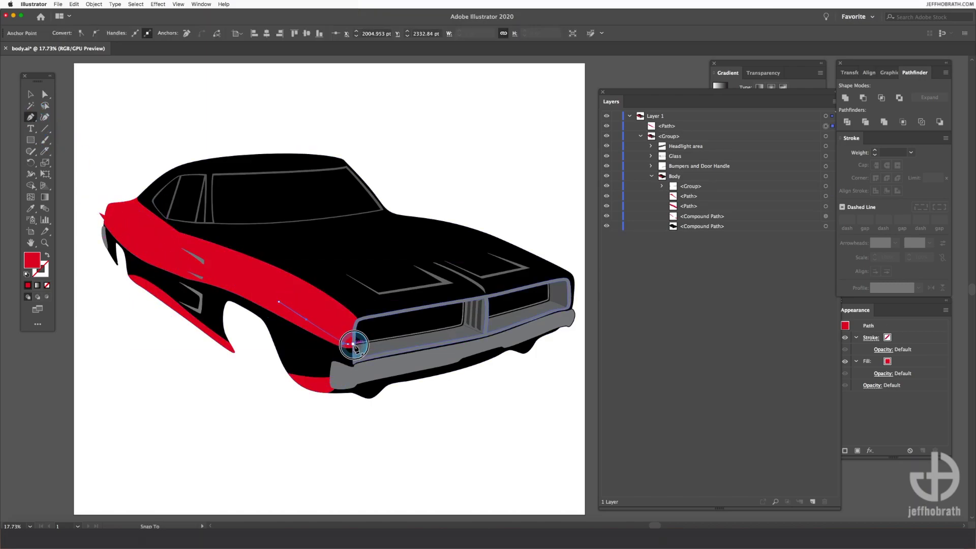
click(279, 383)
click(182, 340)
click(105, 275)
click(94, 243)
click(98, 213)
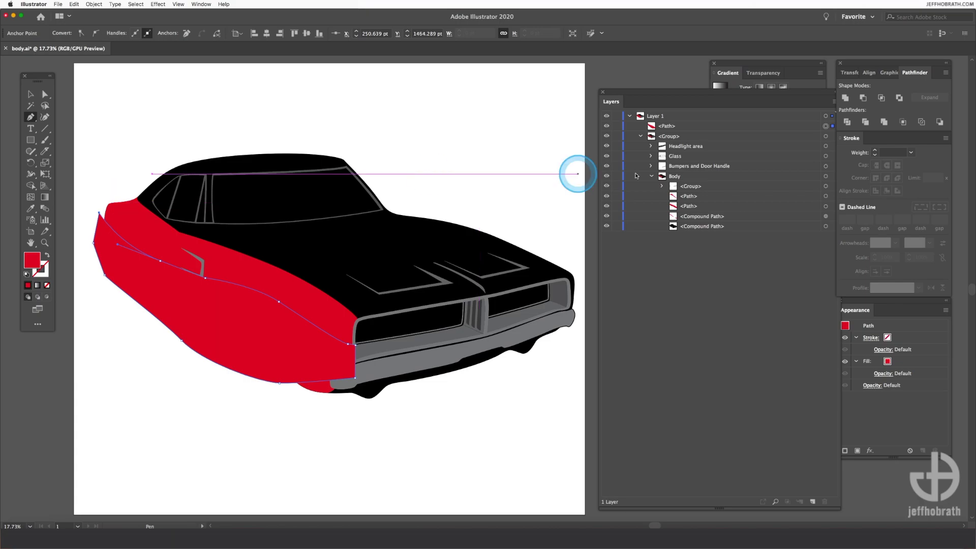
Step: Move the front red shape into the Body group and intersect it with the body outline
drag(676, 125, 810, 227)
shift+click(826, 226)
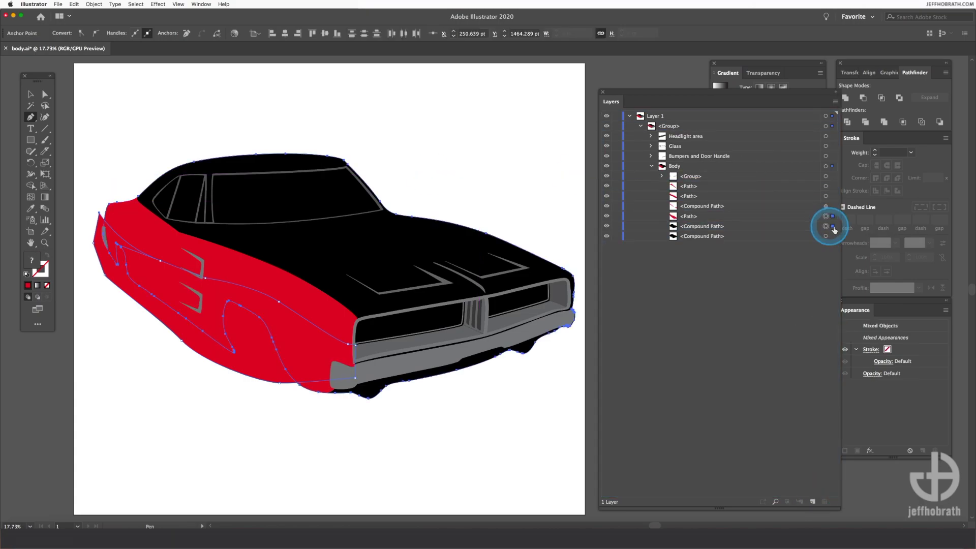
click(880, 98)
click(44, 94)
click(255, 277)
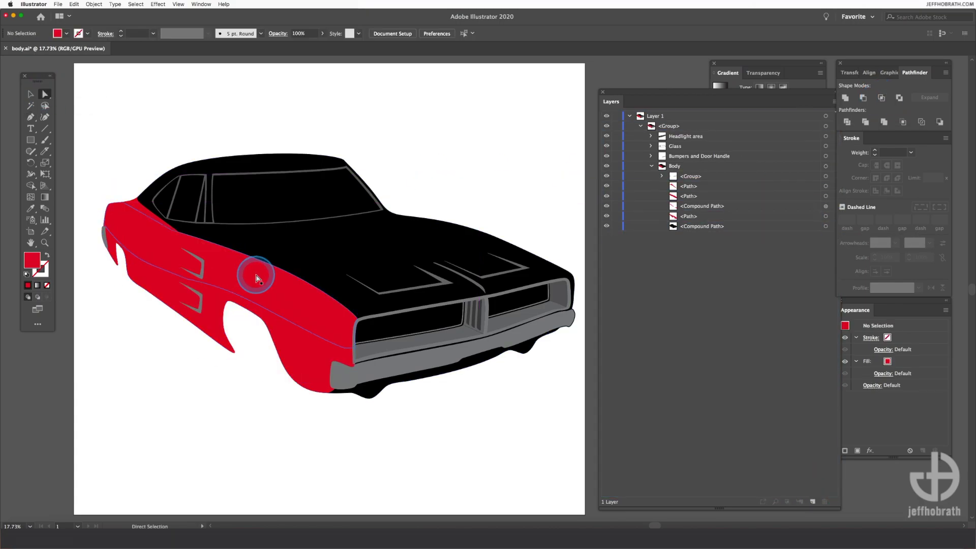
Step: Give the side stripe a 90° white-to-black linear gradient, angled and shortened
click(803, 244)
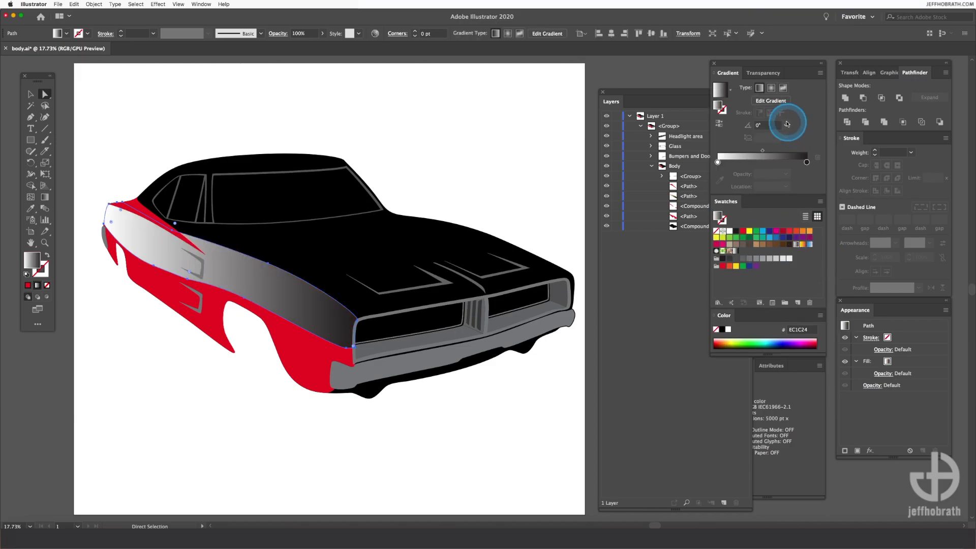
click(796, 177)
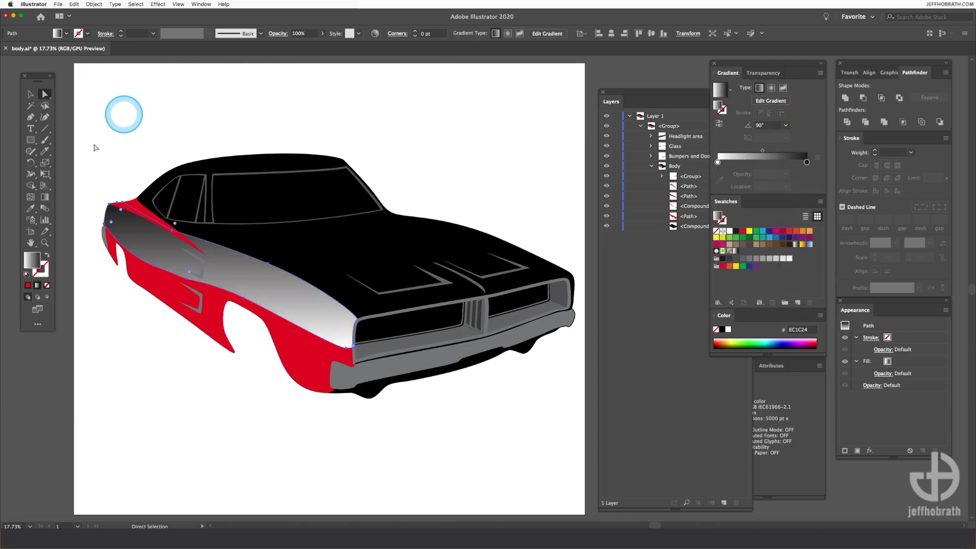
click(44, 197)
mouse_move(230, 197)
mouse_down()
mouse_move(248, 200)
mouse_move(243, 232)
mouse_up()
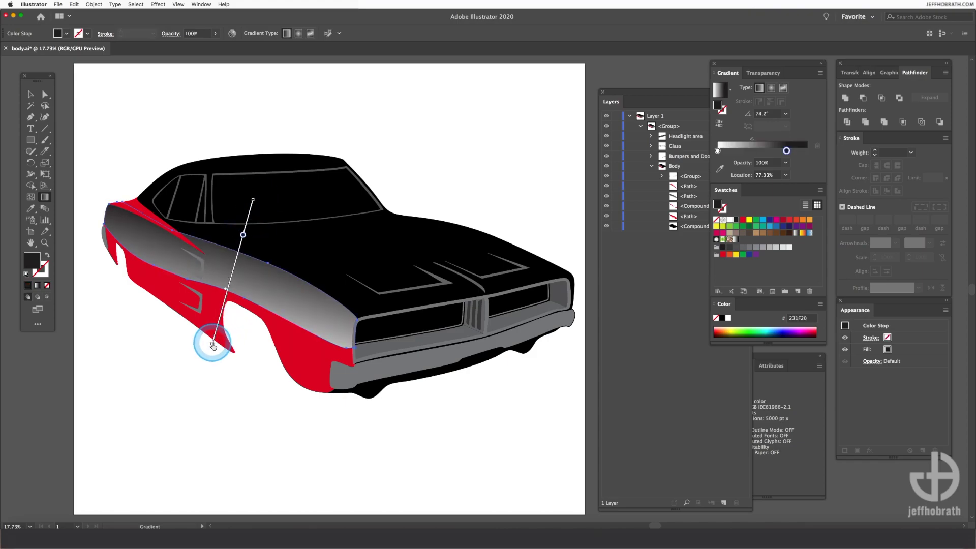
drag(251, 211, 257, 220)
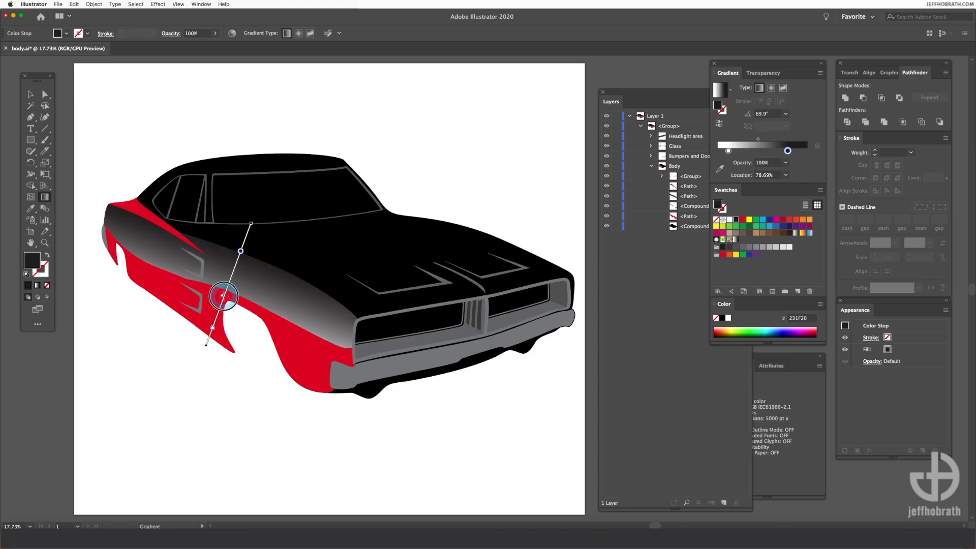
Step: Eyedropper the stripe's gradient onto the lower side shape and tilt it across the body
click(44, 95)
click(216, 292)
click(31, 208)
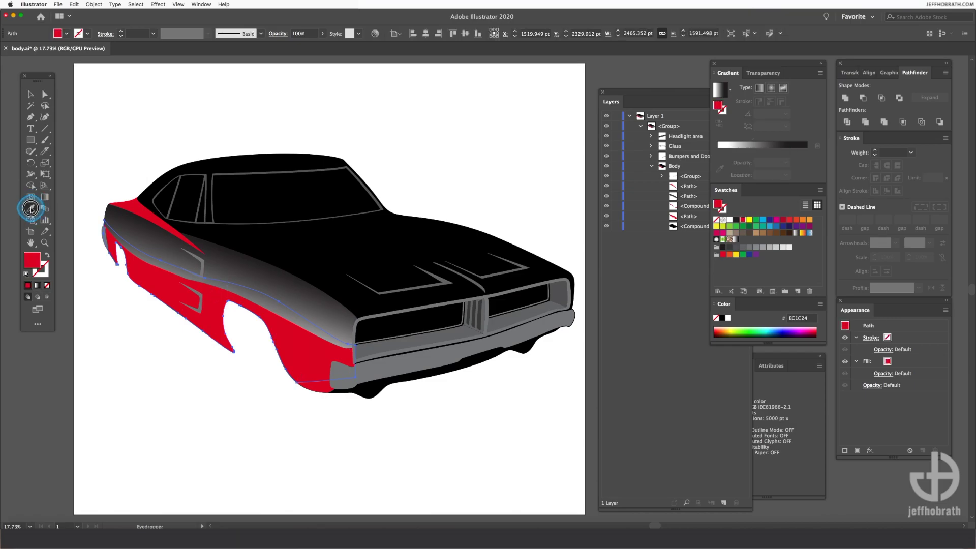
click(254, 269)
click(785, 113)
click(799, 174)
click(45, 196)
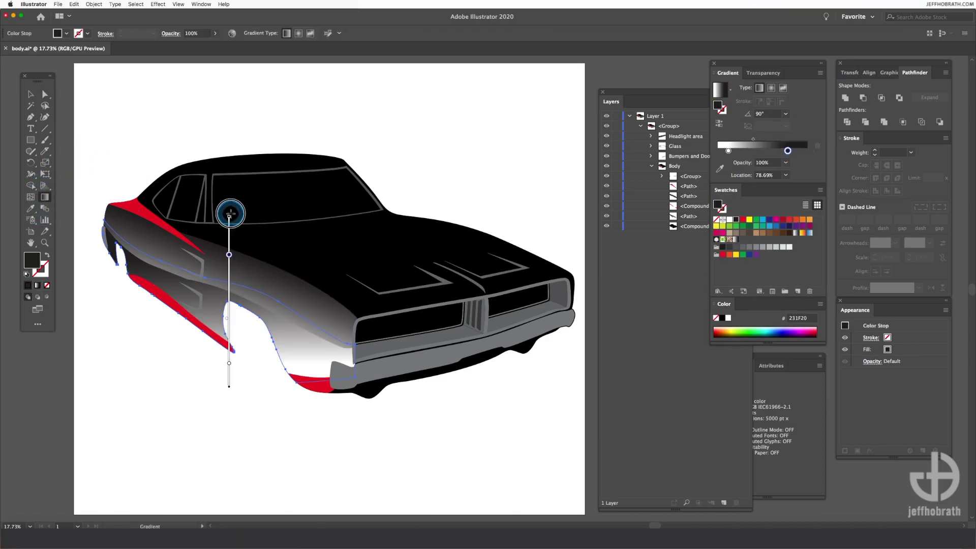
drag(230, 215, 284, 231)
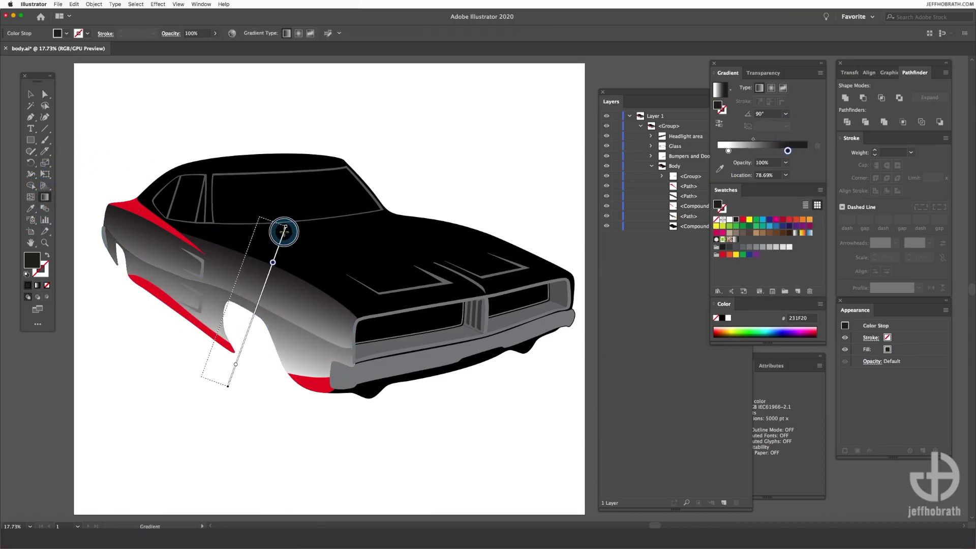
Step: Copy the same vertical gradient onto the remaining lower red shape
click(163, 294)
key(i)
click(312, 342)
click(787, 126)
click(796, 177)
click(45, 197)
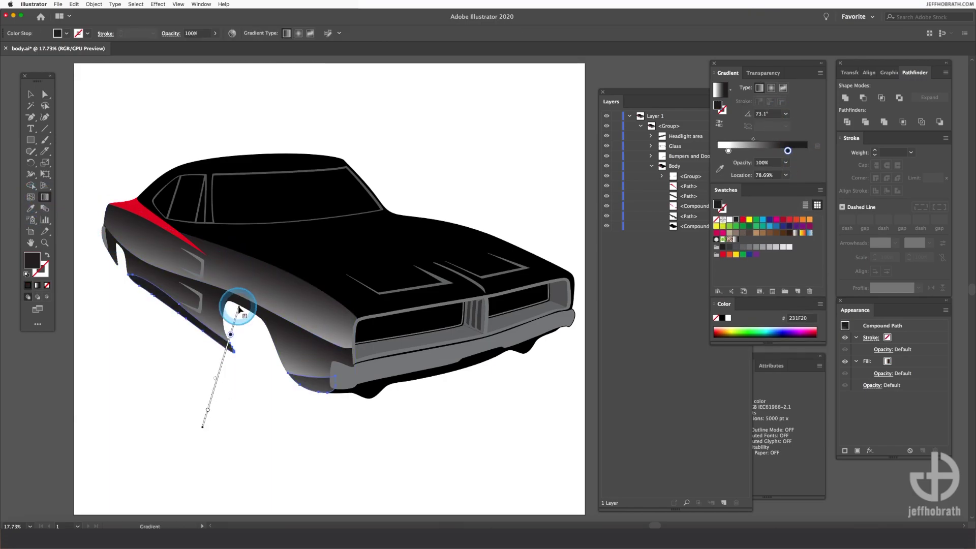
Step: Redraw the gradient across the front lower body shape
click(157, 98)
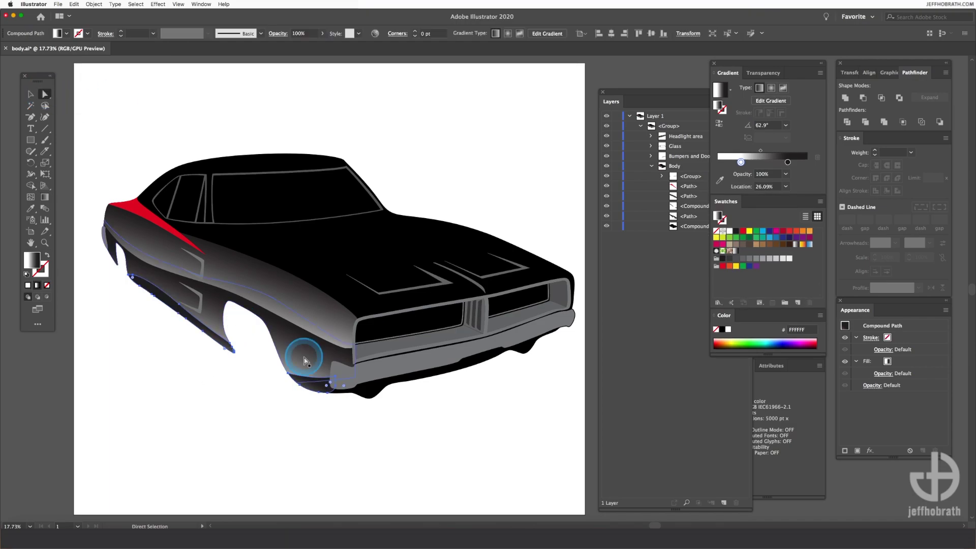
click(45, 197)
drag(197, 375, 210, 334)
drag(240, 273, 249, 254)
click(44, 94)
Step: Give the rear red stripe the same gradient, dragged diagonally
click(133, 206)
click(44, 197)
drag(136, 250, 81, 319)
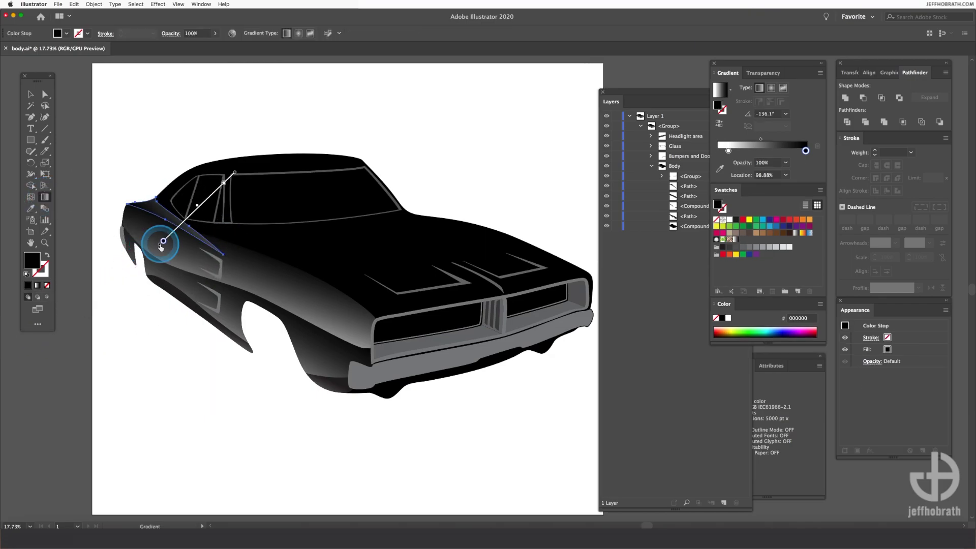
Step: Draw a closed seven-point shape covering the hood
click(30, 116)
click(236, 230)
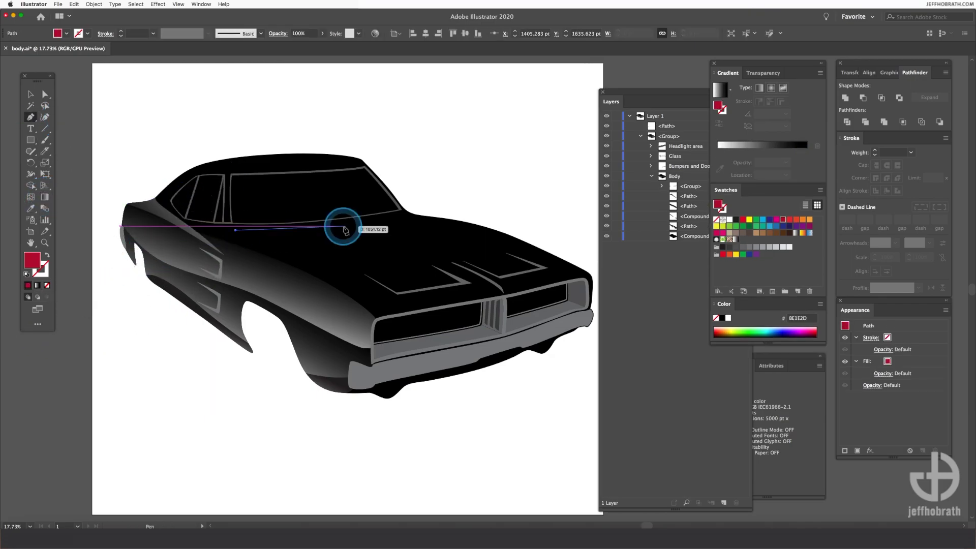
click(405, 216)
click(580, 278)
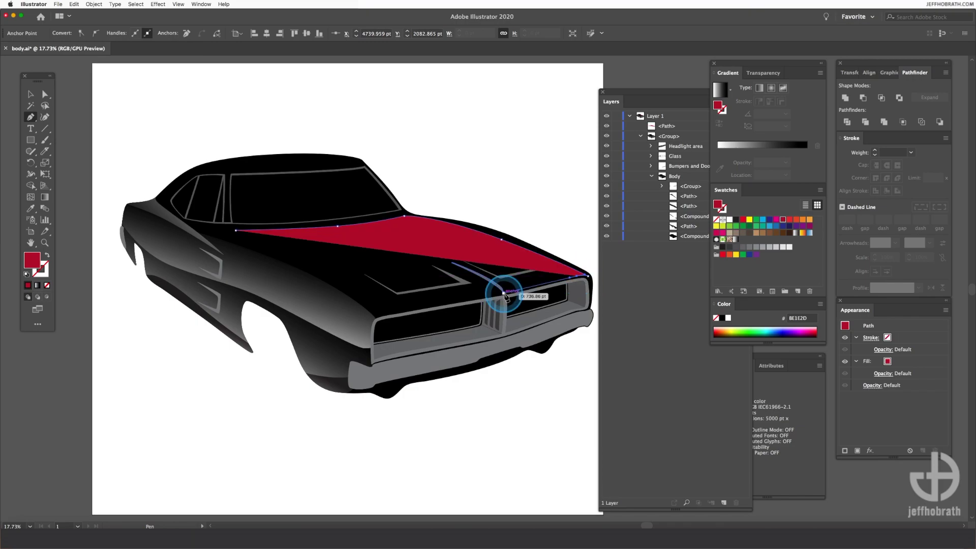
click(504, 294)
click(376, 314)
click(304, 266)
click(260, 247)
click(235, 230)
Step: Pull a hood corner to match the edge and fill it with a black-to-white gradient
click(53, 99)
drag(236, 231, 501, 242)
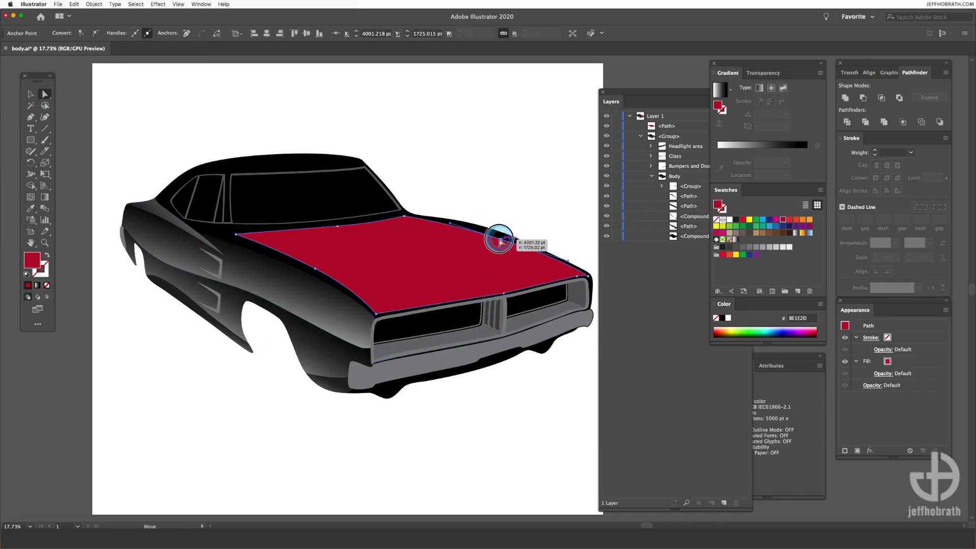
click(44, 197)
click(331, 279)
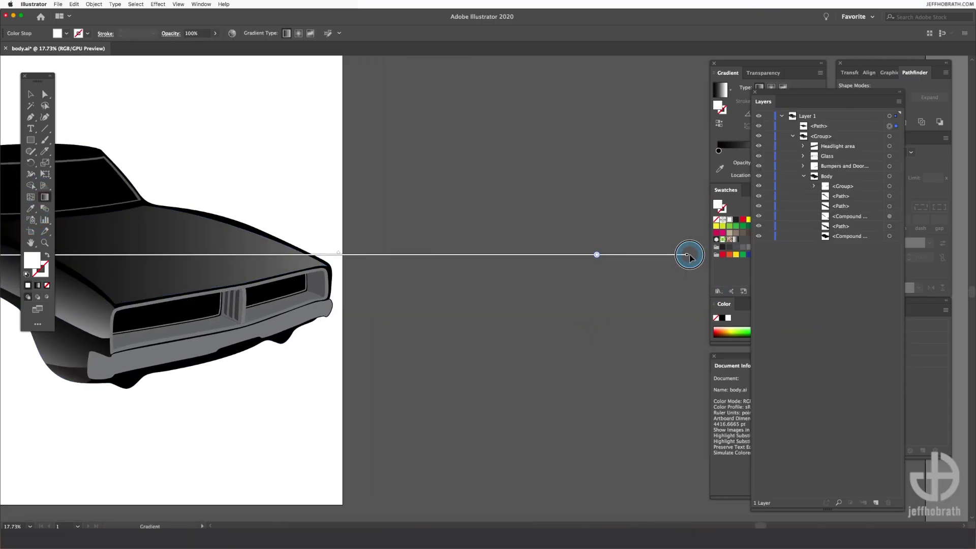
click(45, 94)
Step: Reverse the hood crease line's gradient in the Gradient panel
click(464, 239)
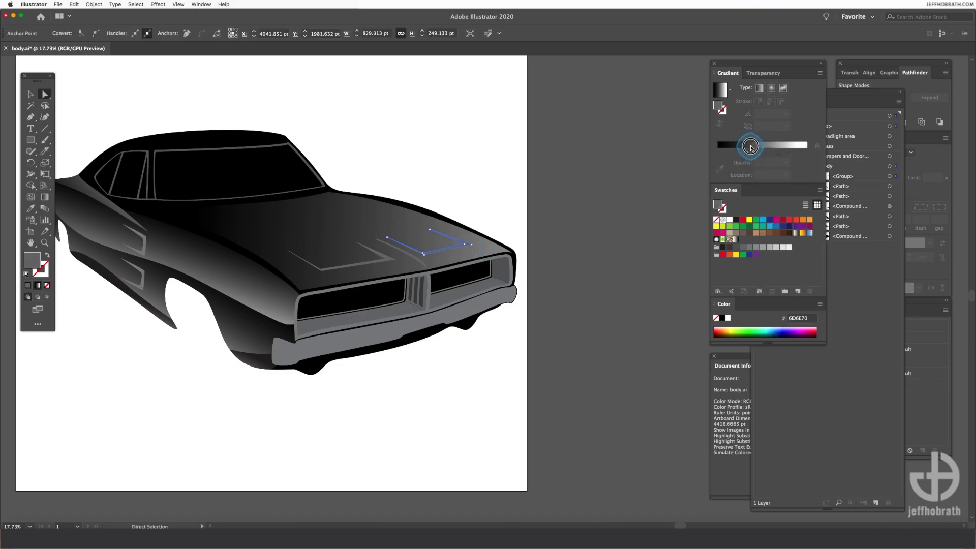
click(807, 163)
double_click(807, 163)
click(685, 214)
click(719, 124)
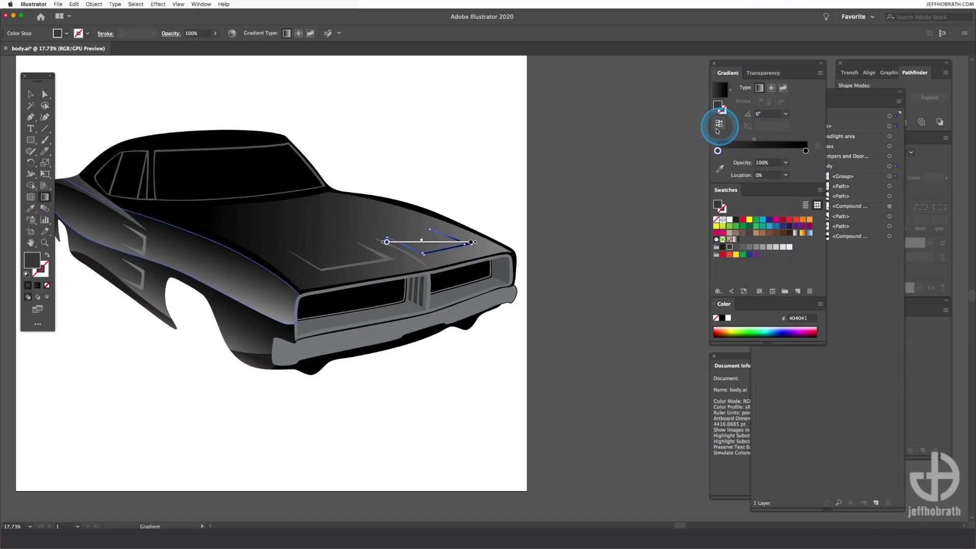
drag(560, 247, 578, 277)
Step: Redraw the crease gradient along the hood line at about -18°
click(477, 255)
click(45, 197)
drag(299, 254, 574, 255)
drag(219, 220, 467, 300)
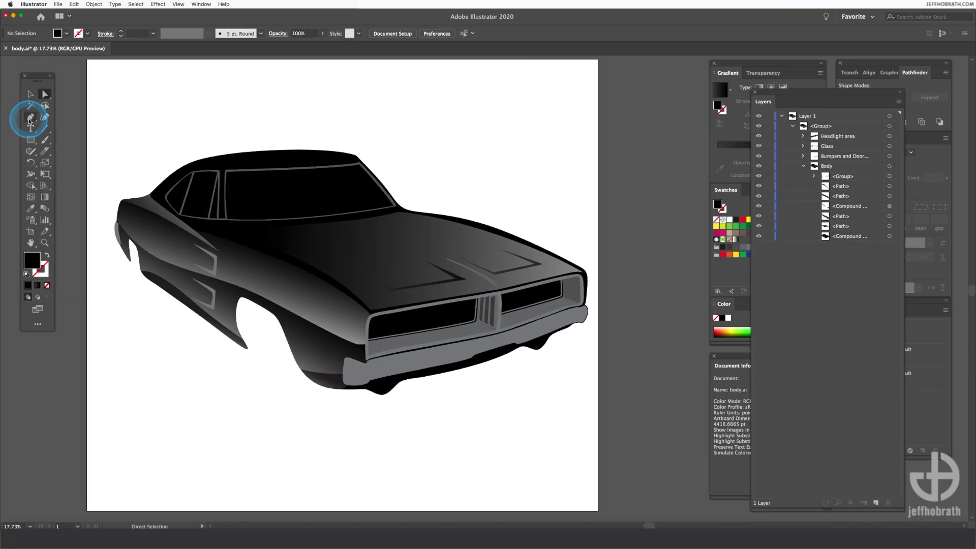
click(30, 116)
Step: Draw a roof highlight shape, move it into the Body group, and give it a gradient
click(216, 163)
drag(363, 156, 434, 149)
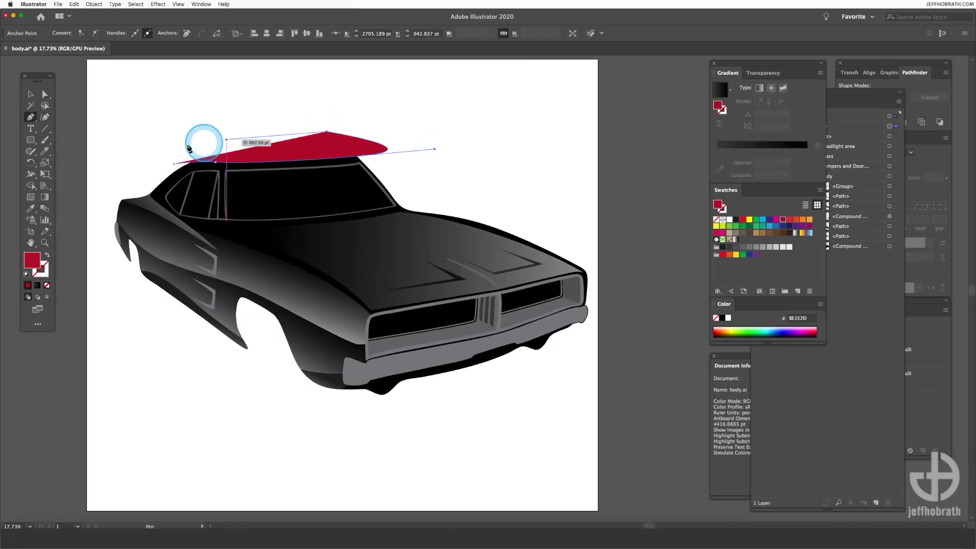
click(175, 165)
drag(864, 92, 627, 76)
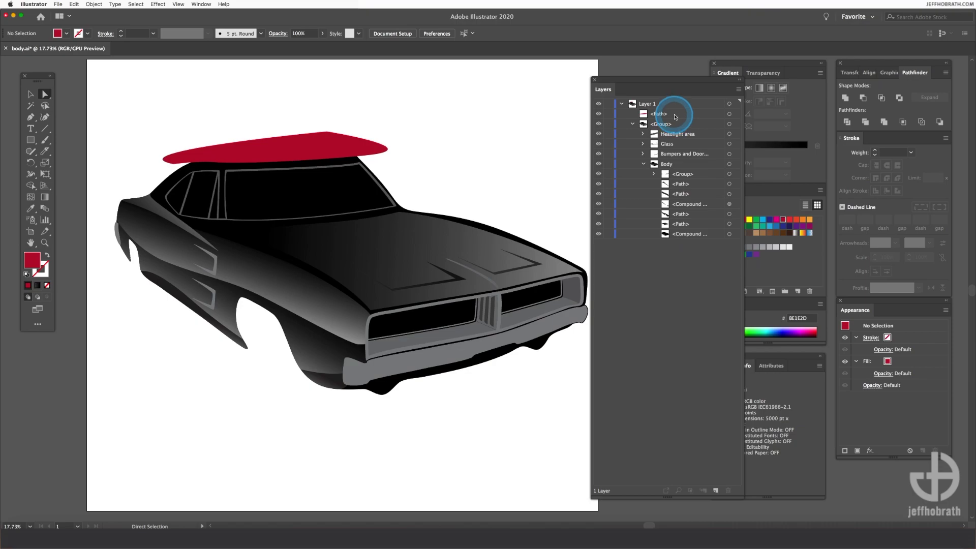
drag(675, 117, 704, 236)
click(729, 224)
Step: Fit the roof highlight's anchors to the roofline and adjust the roof and body gradient stops
key(g)
click(358, 158)
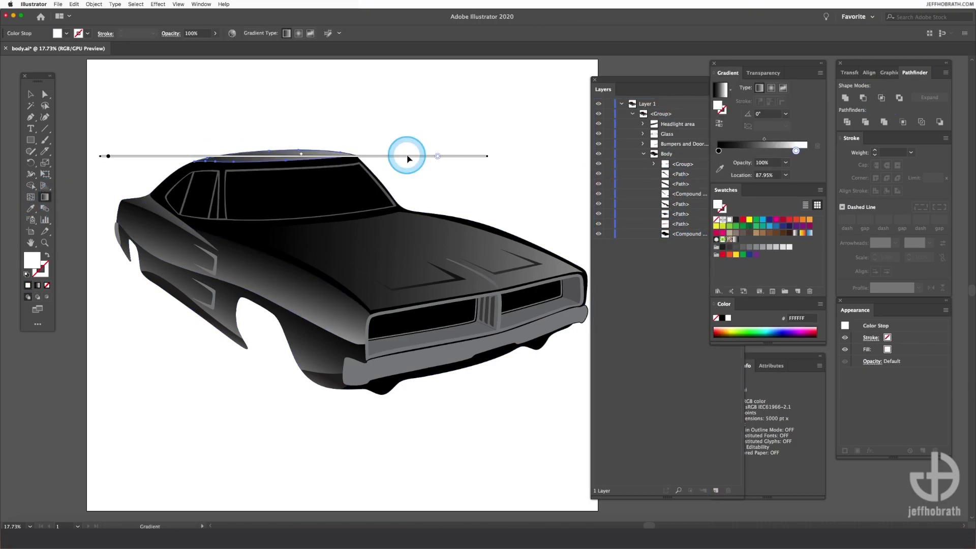
key(a)
click(229, 157)
drag(203, 158, 287, 165)
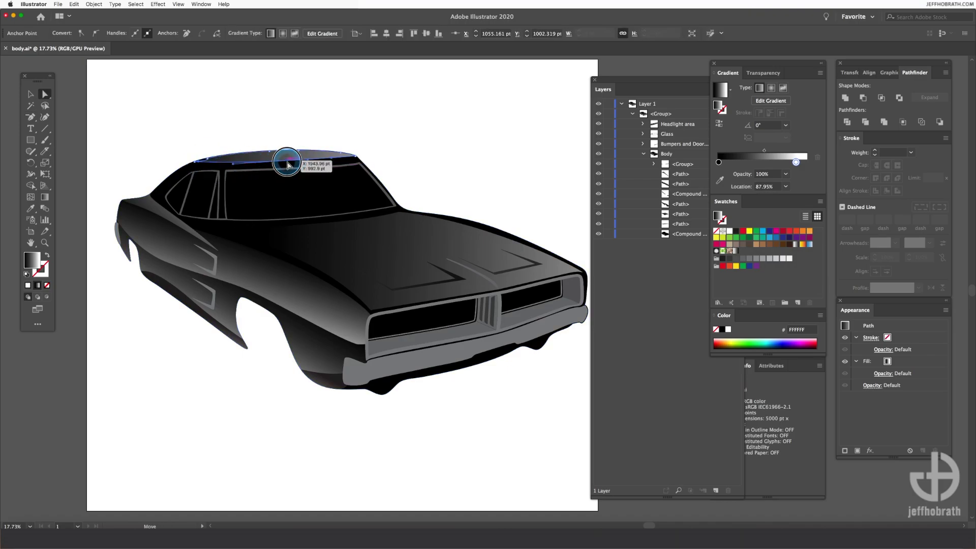
shift+click(196, 162)
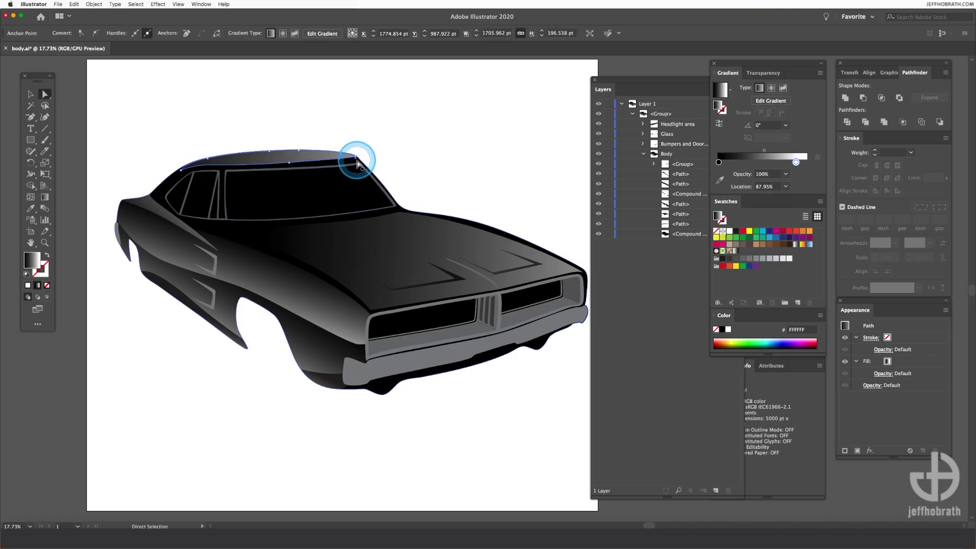
click(218, 250)
click(44, 197)
click(239, 261)
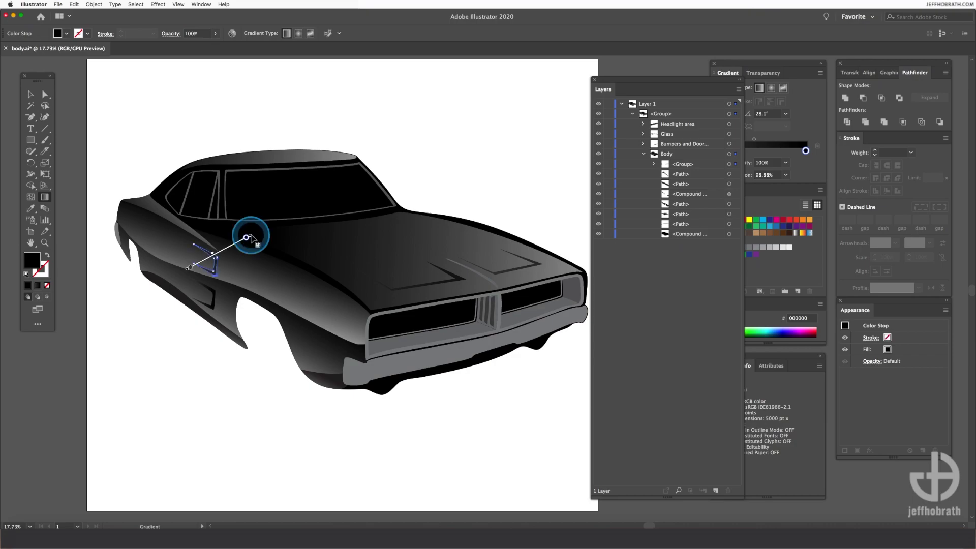
Step: Draw a curved gradient-filled highlight along the side body line
click(30, 117)
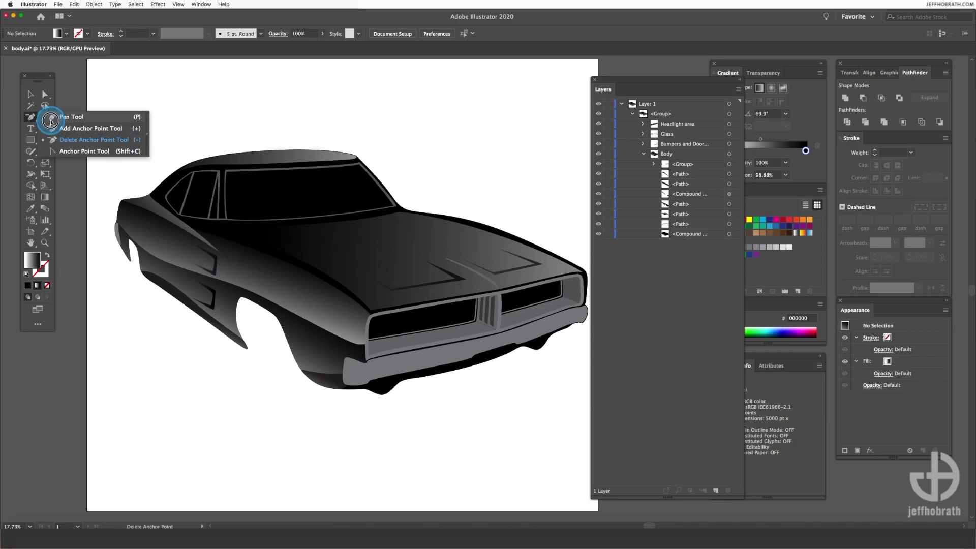
click(220, 237)
click(301, 267)
drag(336, 288, 323, 295)
click(223, 244)
key(g)
click(296, 262)
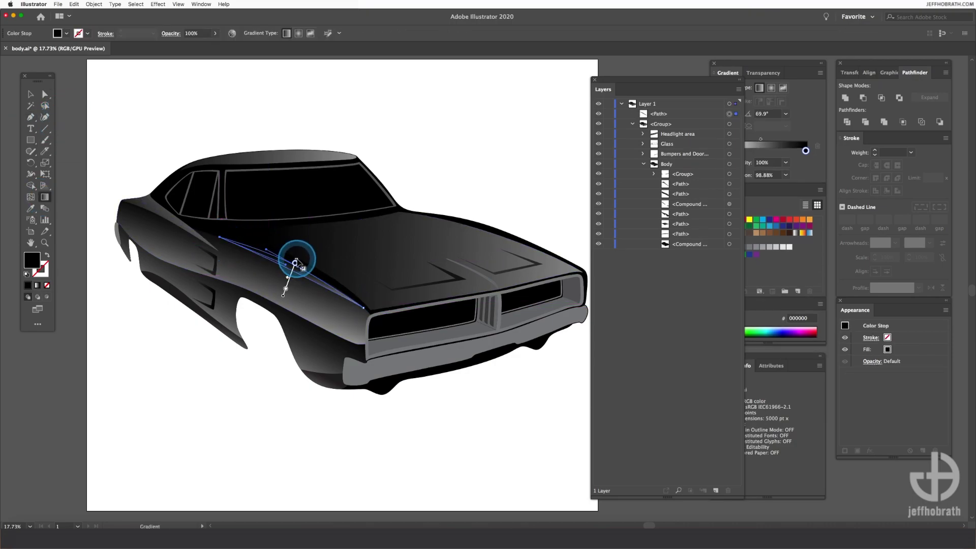
scroll(152, 228, up, 5)
Step: Draw a curved highlight shape along the rear fender edge
click(31, 117)
click(116, 180)
click(125, 171)
drag(176, 207, 199, 264)
click(198, 357)
click(176, 227)
drag(116, 180, 135, 184)
Step: Reshape the top curve of the fender highlight and adjust its gradient
key(a)
click(156, 204)
drag(134, 184, 163, 250)
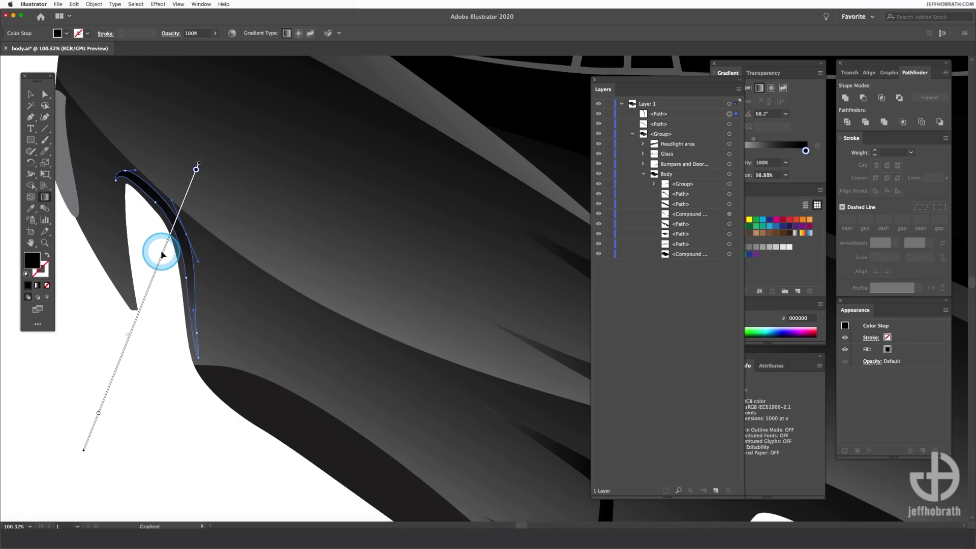
key(g)
key(ctrl+0)
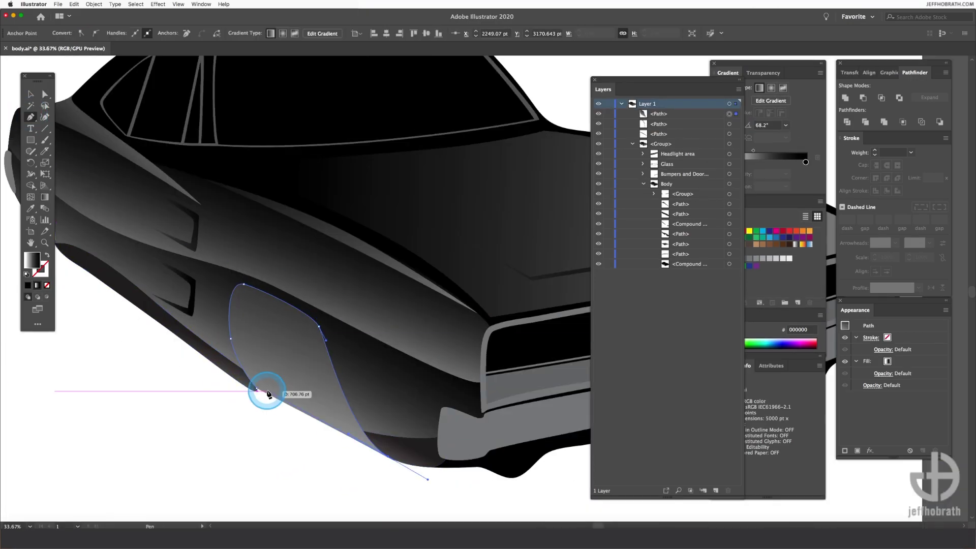
Step: Duplicate the black body silhouette near the top of the stack and shade it with a gradient
click(44, 94)
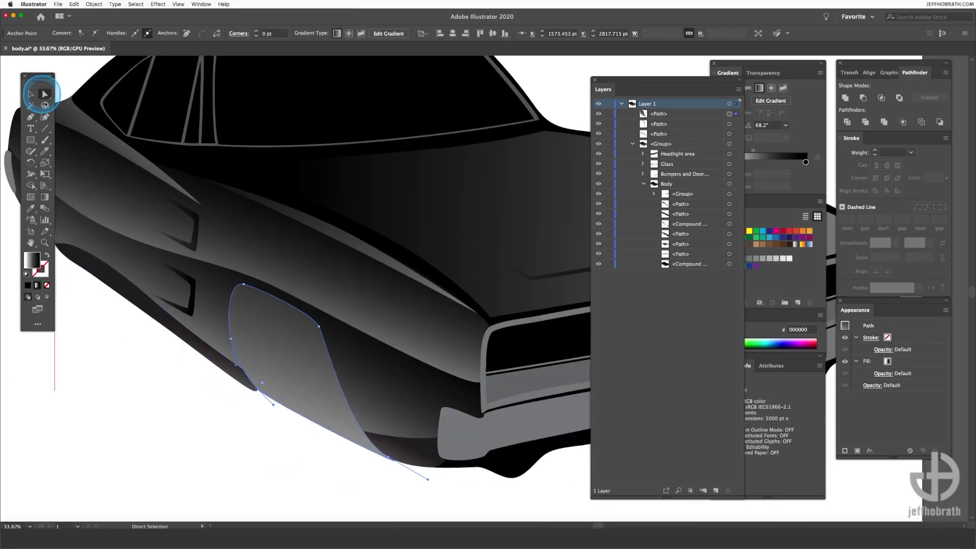
drag(730, 264, 716, 490)
drag(698, 264, 730, 118)
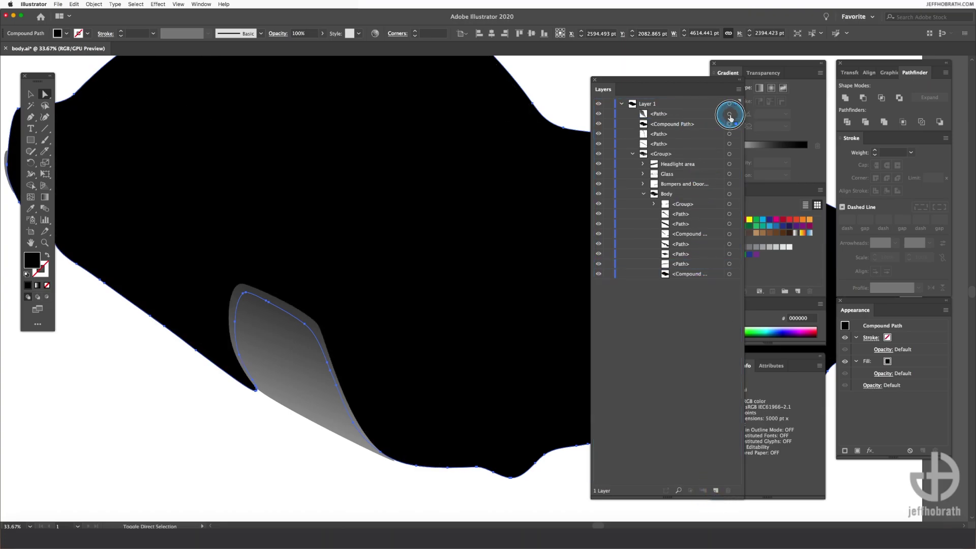
key(ctrl+0)
click(41, 195)
click(319, 260)
mouse_move(326, 258)
mouse_down()
mouse_move(200, 394)
mouse_move(311, 262)
mouse_up()
Step: Isolate the car group for editing
key(v)
scroll(407, 355, up, 3)
double_click(254, 370)
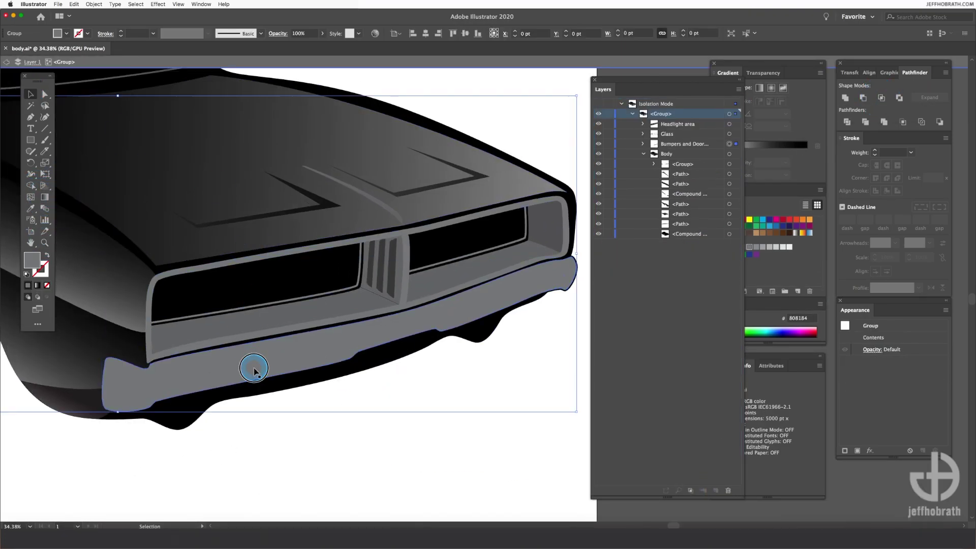
Step: In the isolated Front Bumper group, draw a shape and trim it to the lower bumper strip
click(783, 222)
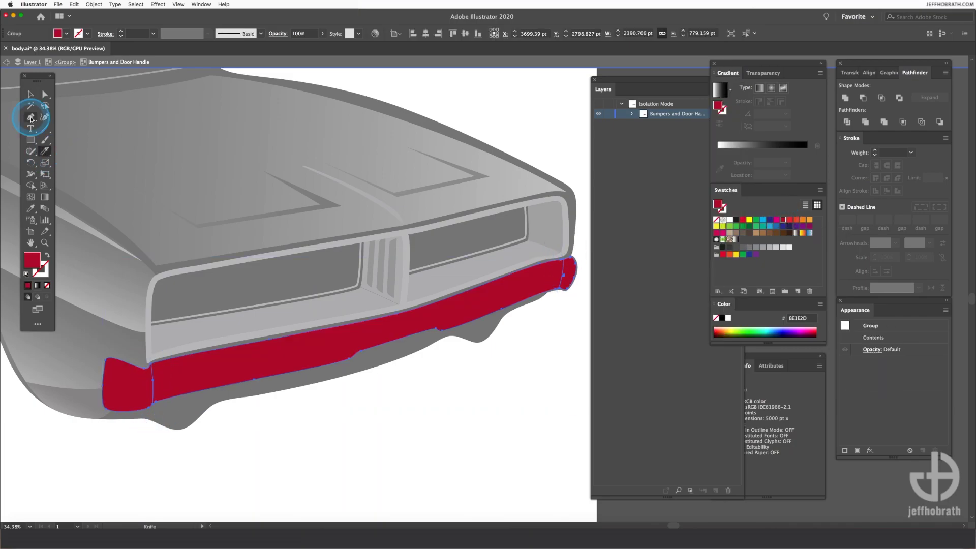
click(30, 94)
click(83, 374)
click(31, 117)
click(132, 389)
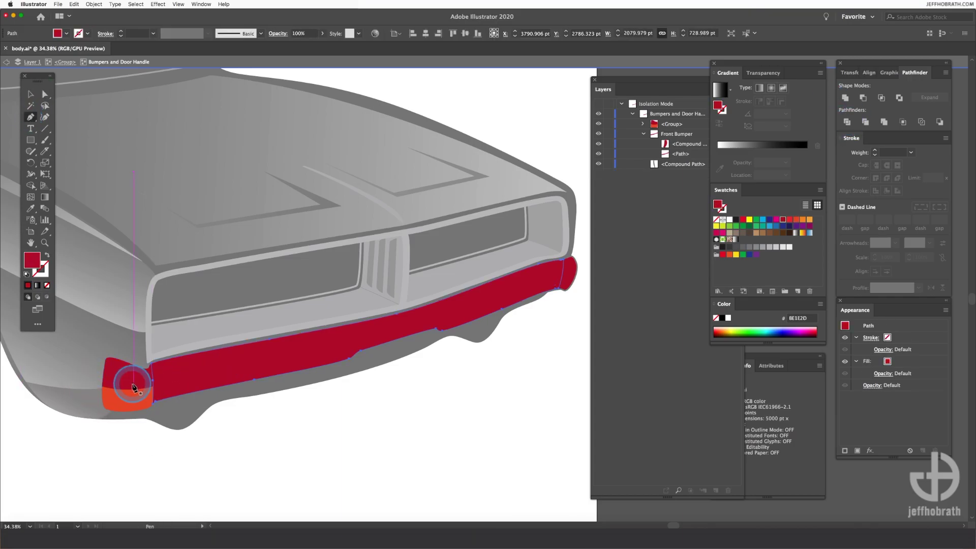
drag(426, 326, 412, 329)
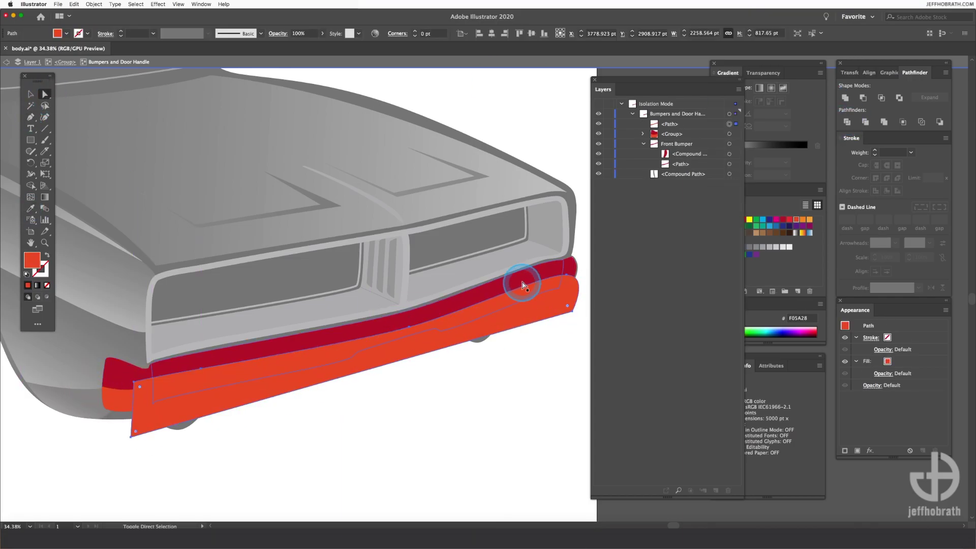
click(847, 122)
Step: Extend the lower strip to the right bumper end and give the upper strip an angled blue gradient
key(p)
click(571, 272)
key(a)
click(435, 305)
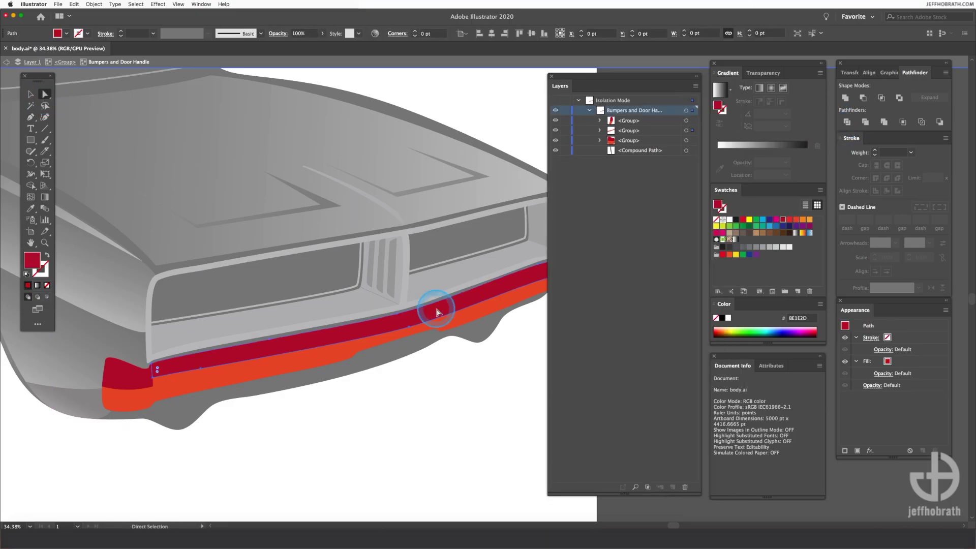
key(period)
click(786, 126)
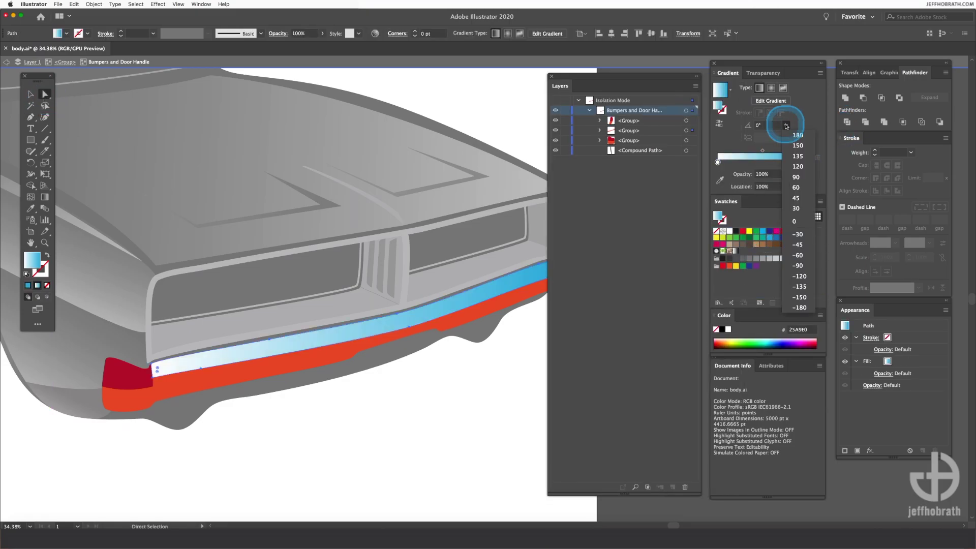
click(796, 178)
Step: Copy the blue gradient onto the left end cap, running it vertically with the white stop raised
click(127, 376)
key(i)
click(229, 358)
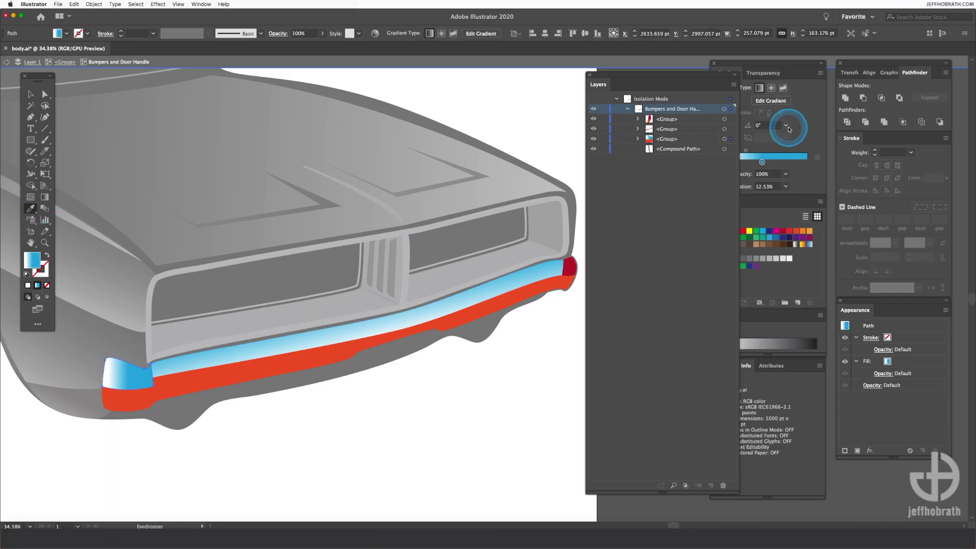
click(45, 197)
drag(129, 406, 123, 349)
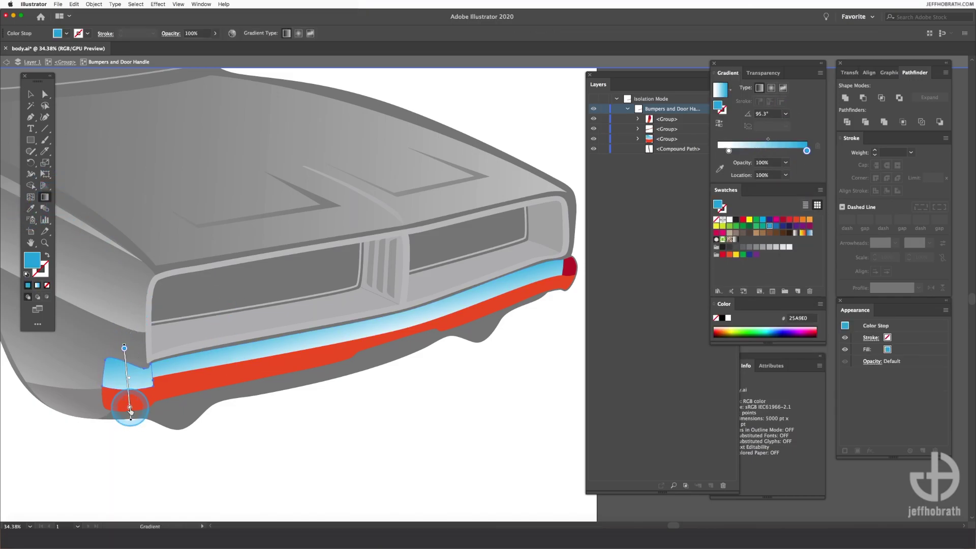
drag(130, 409, 127, 393)
Step: Copy the white-to-blue gradient onto the right end cap and stretch it vertically
click(569, 267)
key(i)
click(244, 352)
click(47, 198)
click(570, 214)
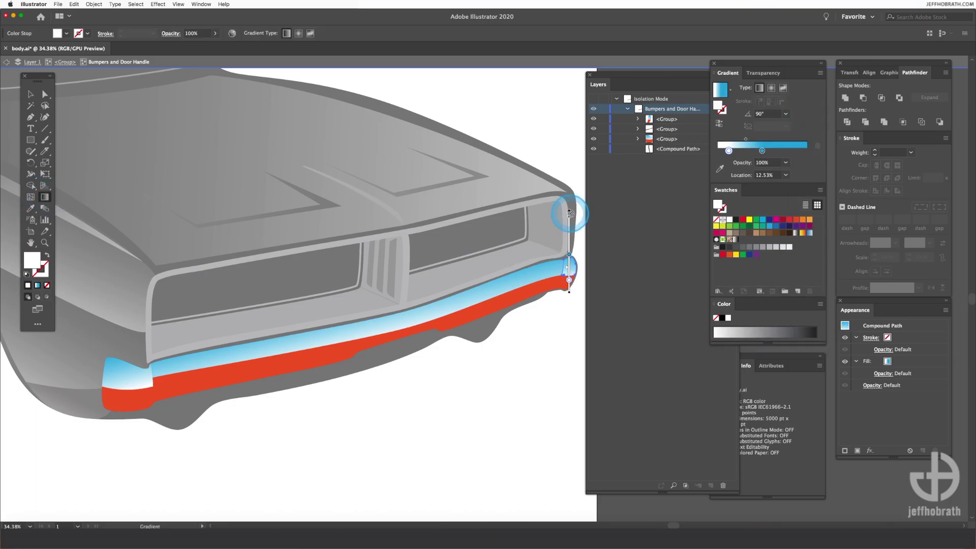
Step: Give the lower red bumper strip a vertical white-to-black gradient with a shifted stop
click(188, 374)
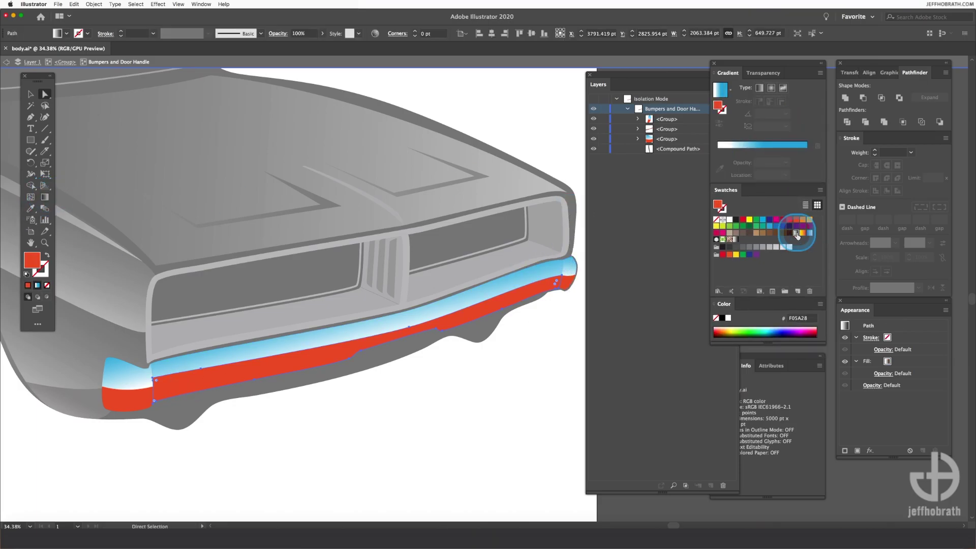
click(720, 89)
click(786, 114)
click(773, 152)
drag(339, 269, 348, 305)
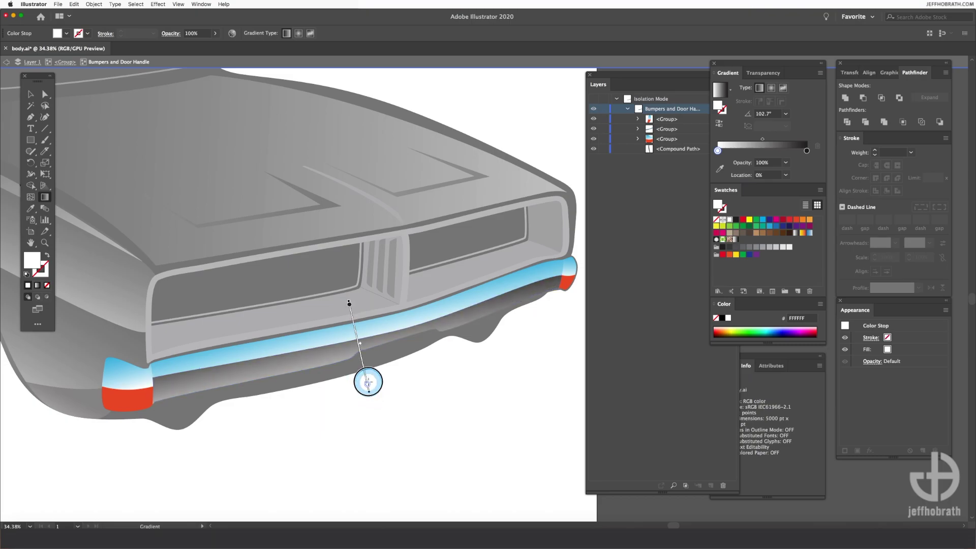
Step: Give the red lower parts of both end caps the grey gradient at 90 degrees
click(561, 278)
click(763, 147)
click(45, 197)
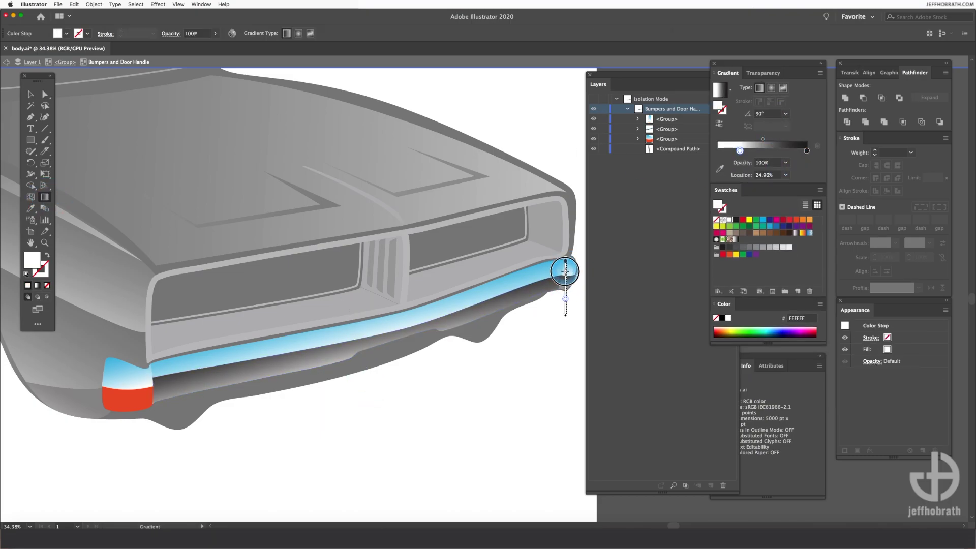
key(a)
click(127, 397)
key(i)
click(564, 279)
click(786, 125)
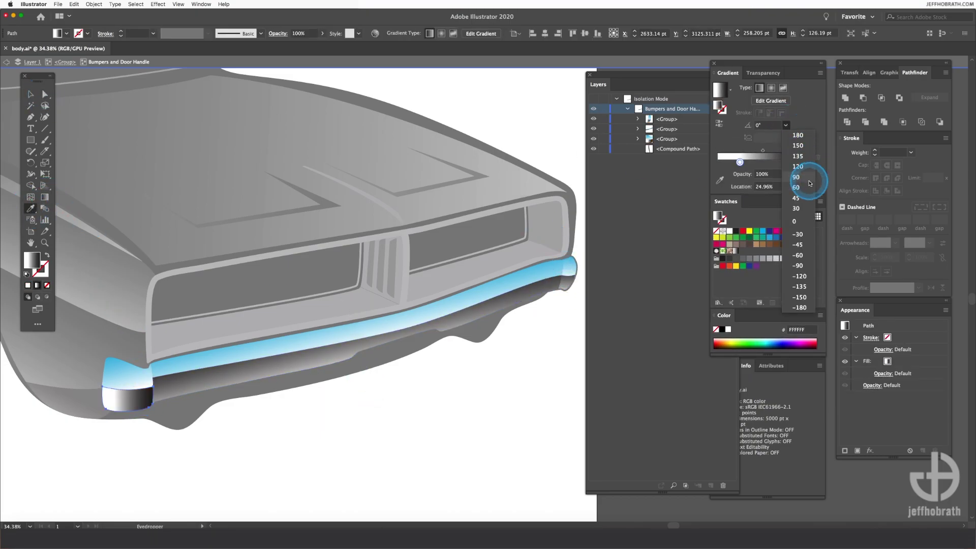
click(808, 179)
key(g)
click(129, 350)
Step: Leave the bumper group and tilt the grille surround's gradient to about 104°
key(a)
click(201, 372)
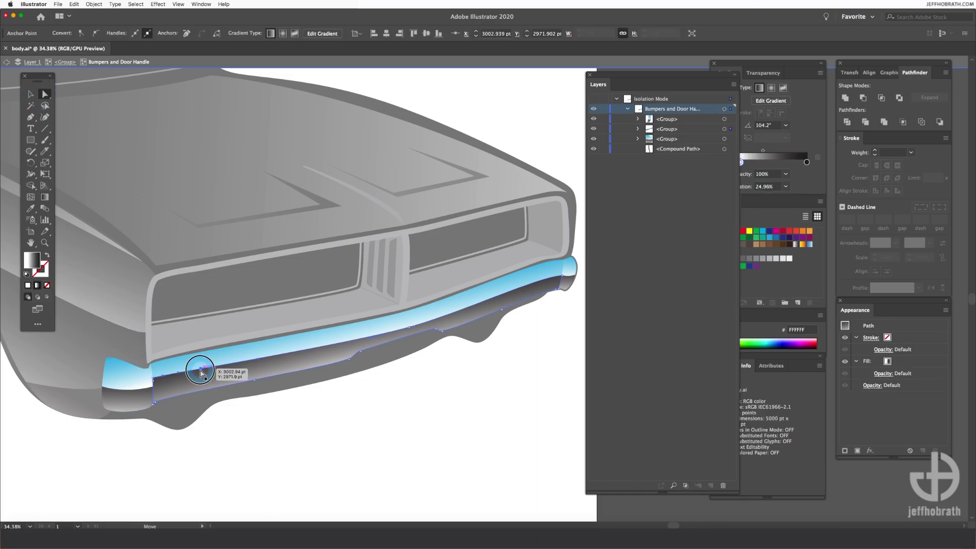
key(Escape)
click(752, 162)
key(g)
drag(348, 186, 327, 189)
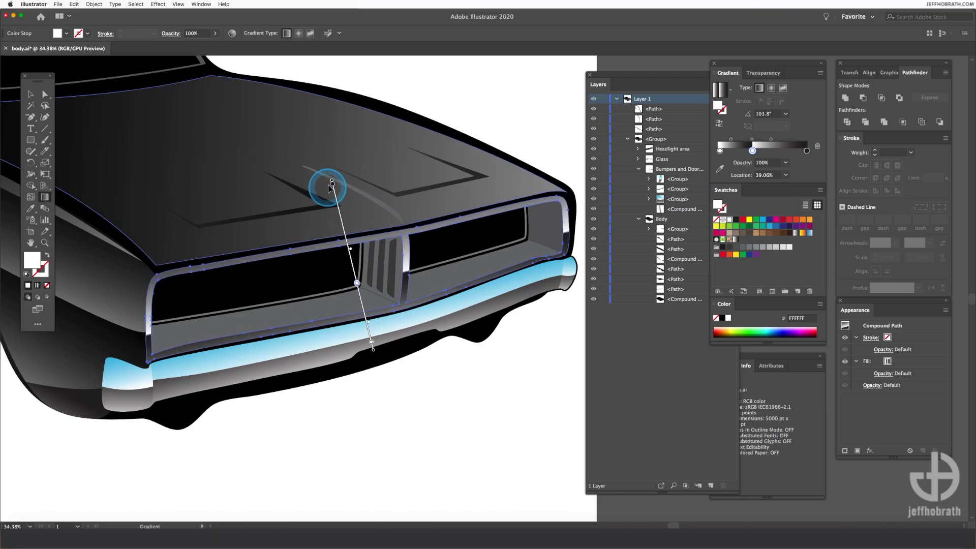
Step: Copy grey gradient fills onto the small right grille panel and the lower grille panel with the Eyedropper
key(a)
click(546, 226)
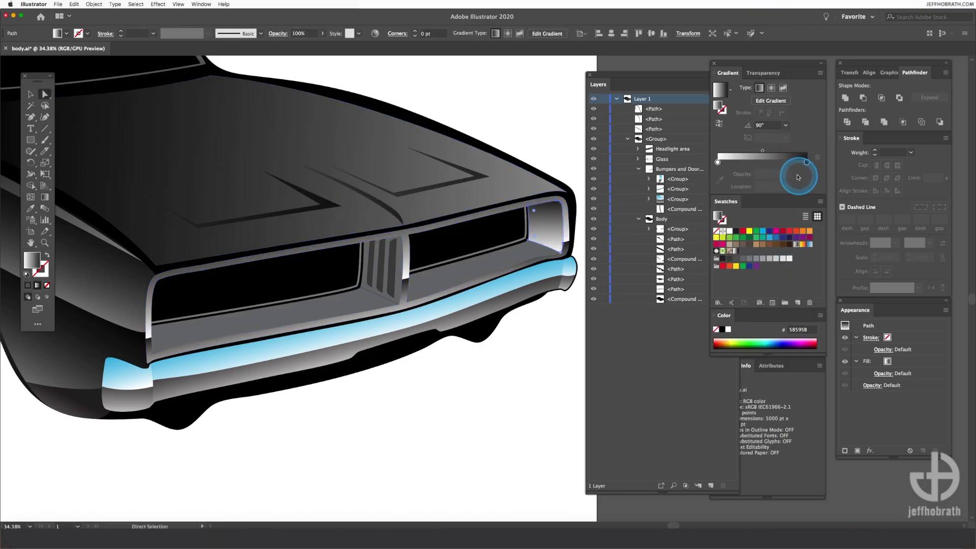
click(505, 253)
key(i)
click(544, 217)
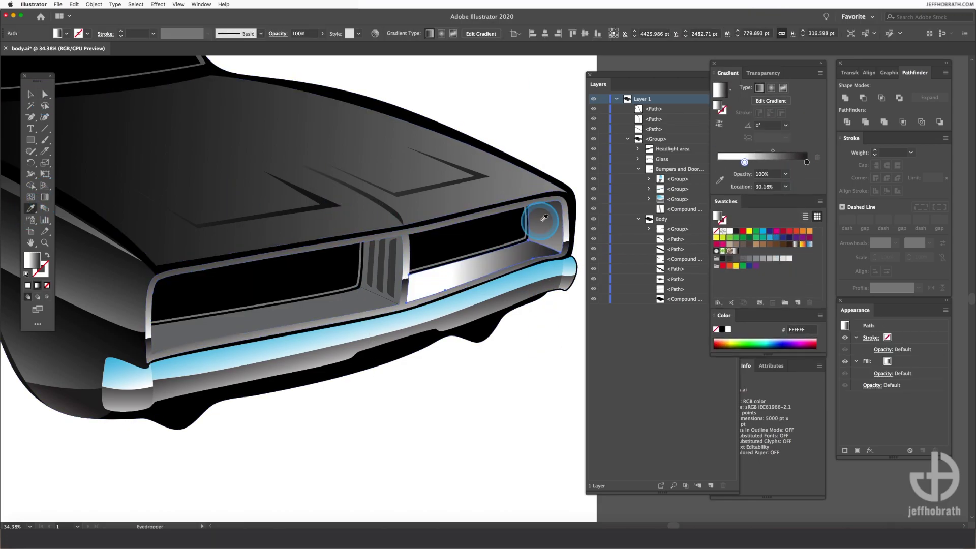
click(381, 258)
ctrl+click(523, 224)
click(725, 151)
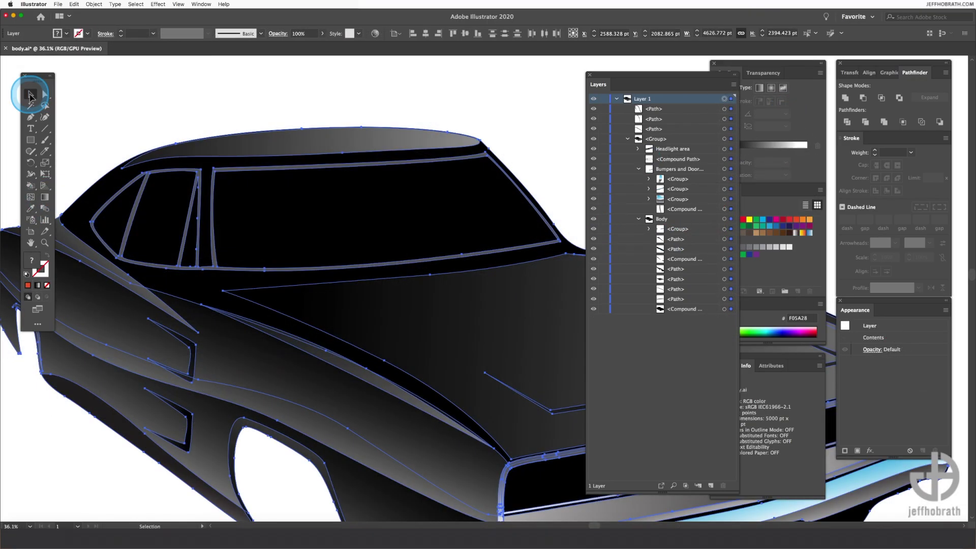
Step: Isolate the windshield and Live Paint the windshield and side windows red
click(44, 94)
double_click(483, 153)
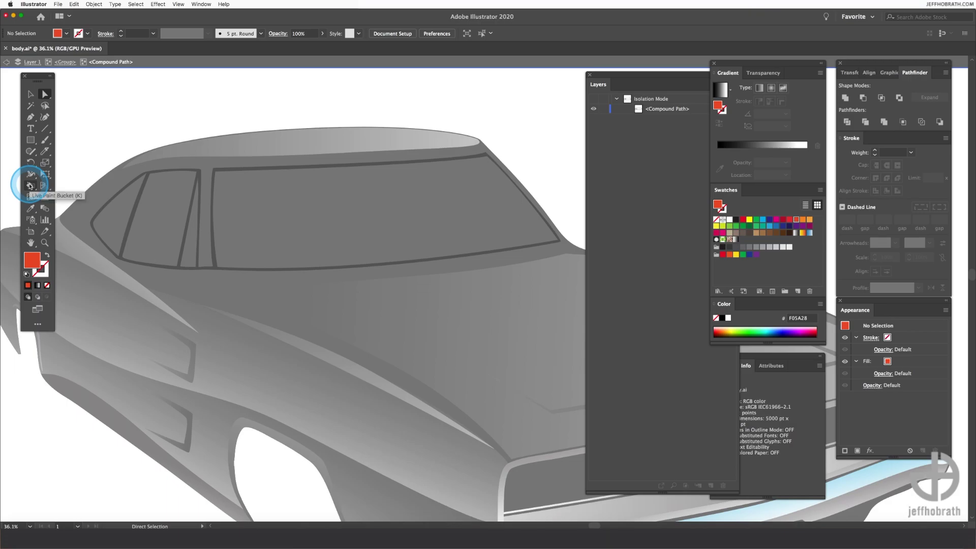
click(29, 186)
click(724, 109)
click(105, 226)
click(266, 232)
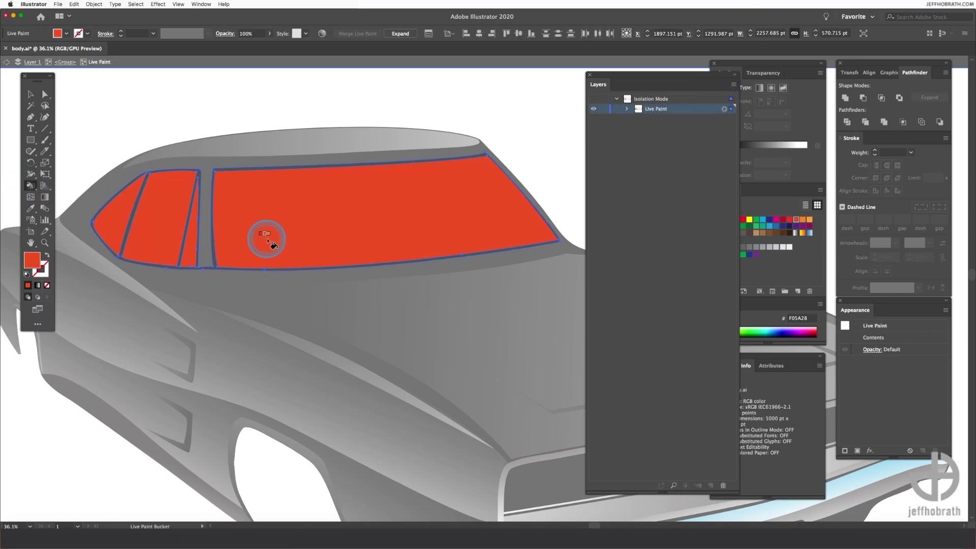
Step: Expand the Live Paint and combine the window paths into one compound path
click(94, 4)
click(195, 255)
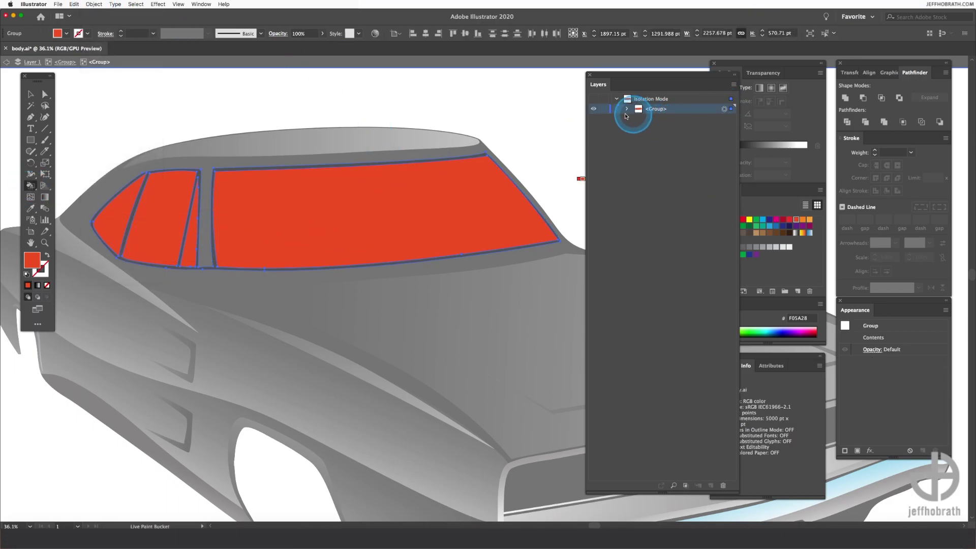
click(627, 108)
click(724, 129)
shift+click(724, 148)
click(94, 4)
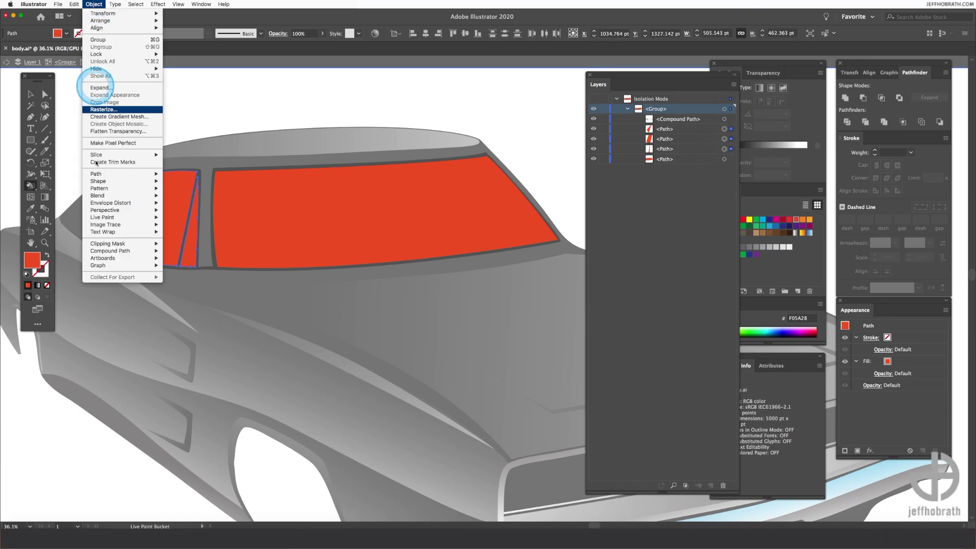
click(183, 246)
Step: Draw a closed wavy reflection shape across the side window and windshield
click(30, 116)
click(76, 222)
click(113, 216)
click(163, 227)
click(204, 222)
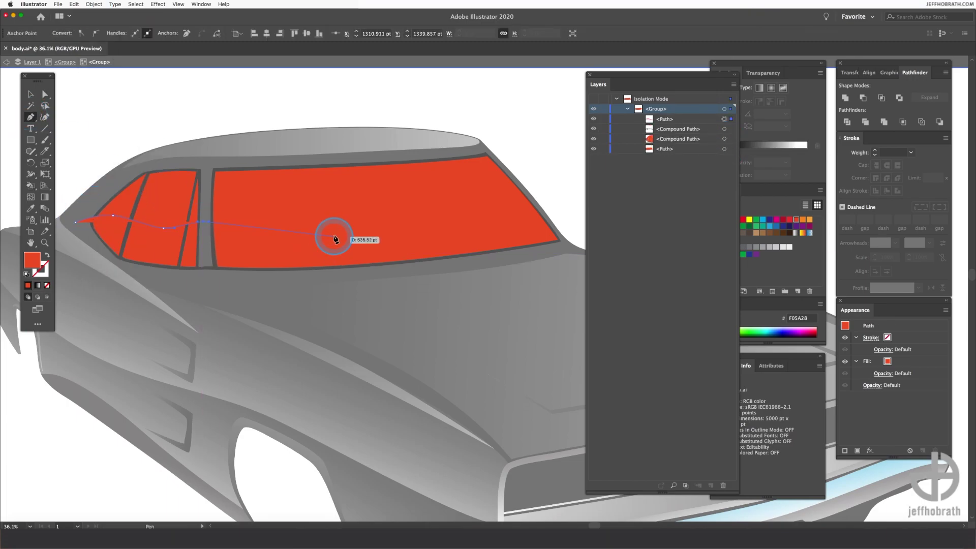
click(533, 179)
click(564, 252)
click(141, 282)
click(76, 224)
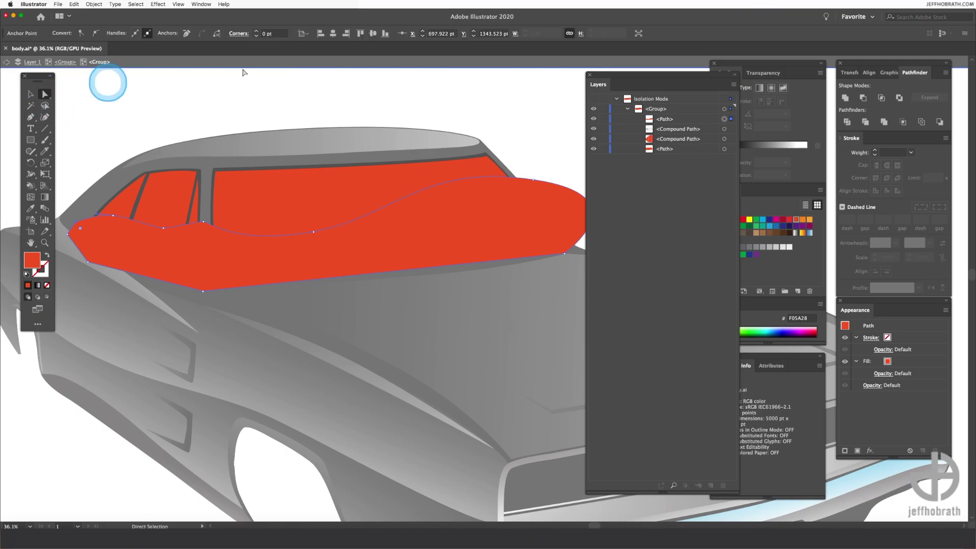
Step: Divide the windows with the reflection shape and delete the piece outside the windows
drag(665, 119, 665, 133)
click(74, 4)
shift+click(725, 138)
click(847, 122)
click(558, 207)
key(Delete)
click(74, 4)
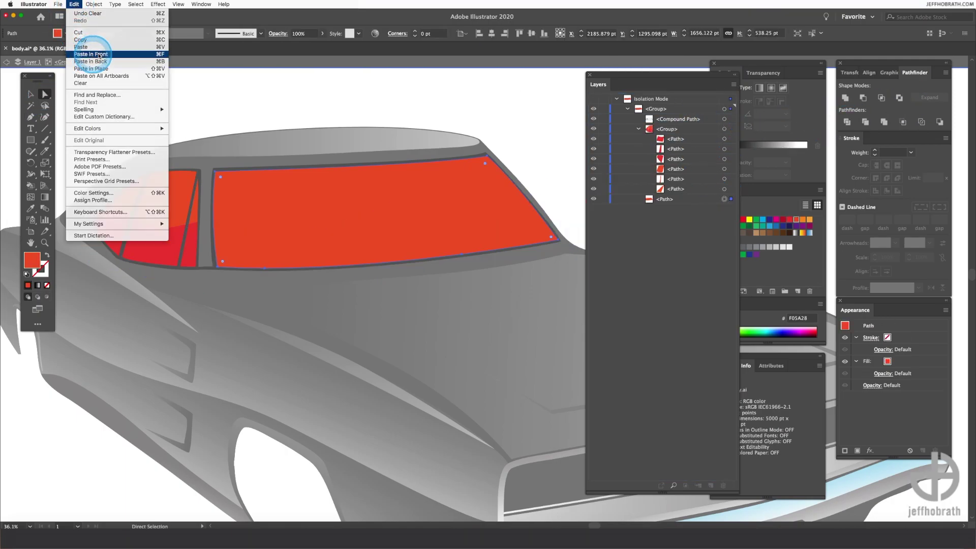
Step: Give the upper and lower windshield pieces gradients, angling the lower one about -37°
click(75, 13)
key(ctrl+z)
click(794, 234)
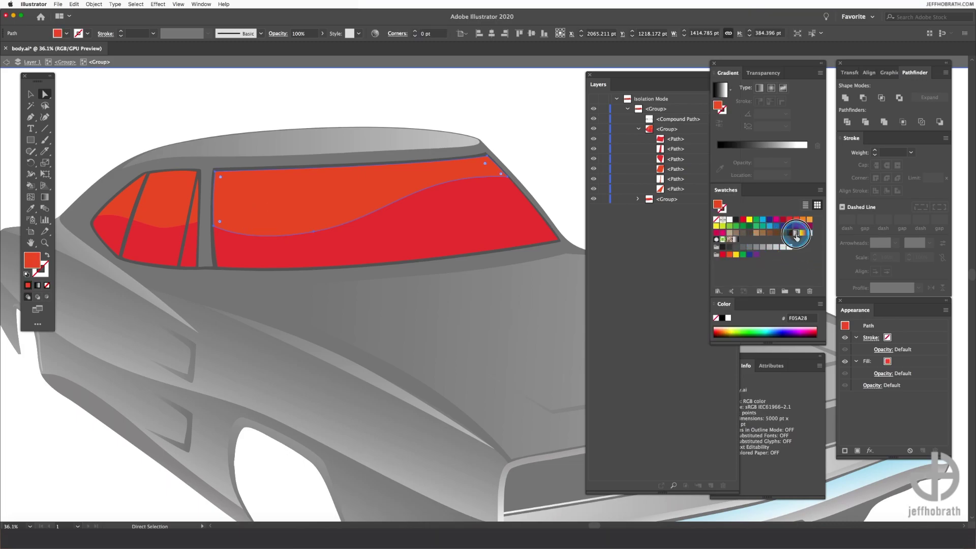
click(45, 197)
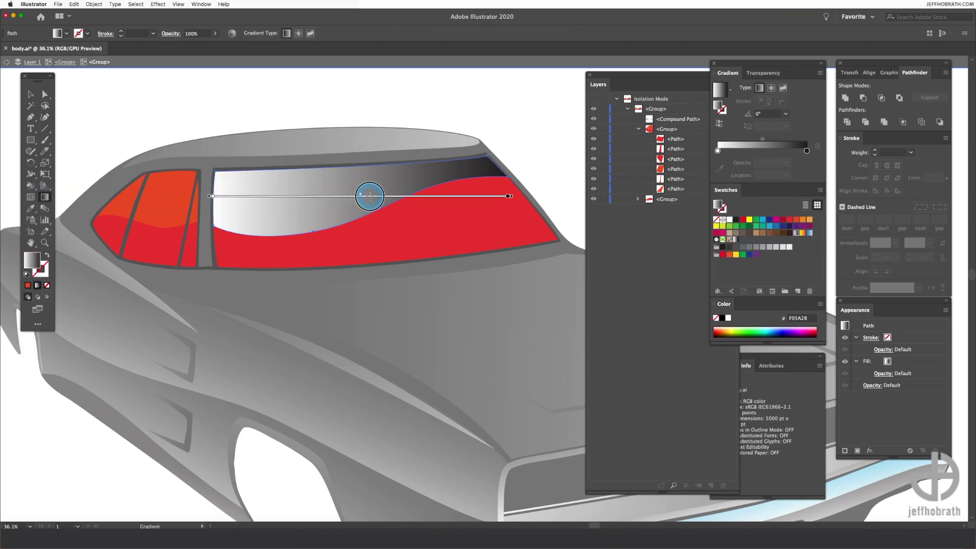
drag(370, 195, 432, 197)
click(425, 213)
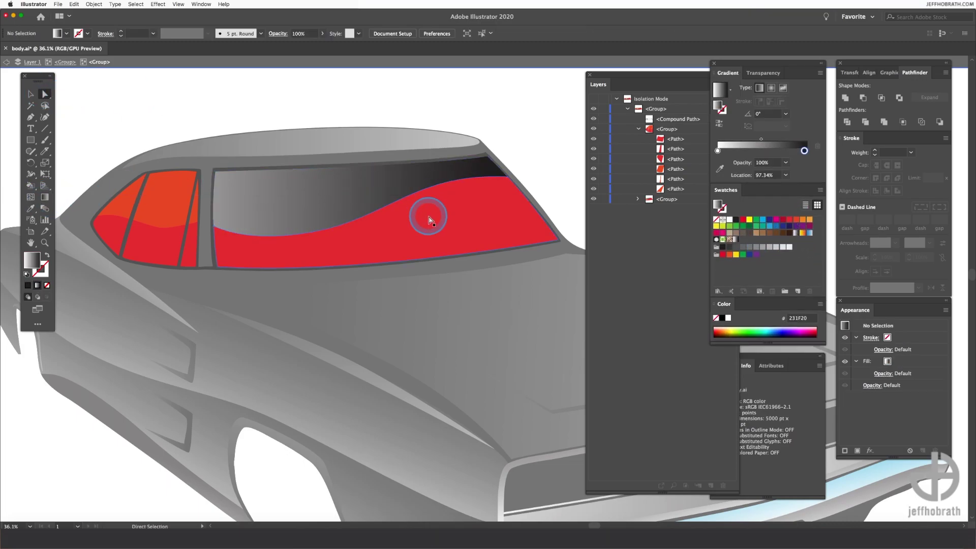
click(44, 197)
drag(561, 224, 411, 262)
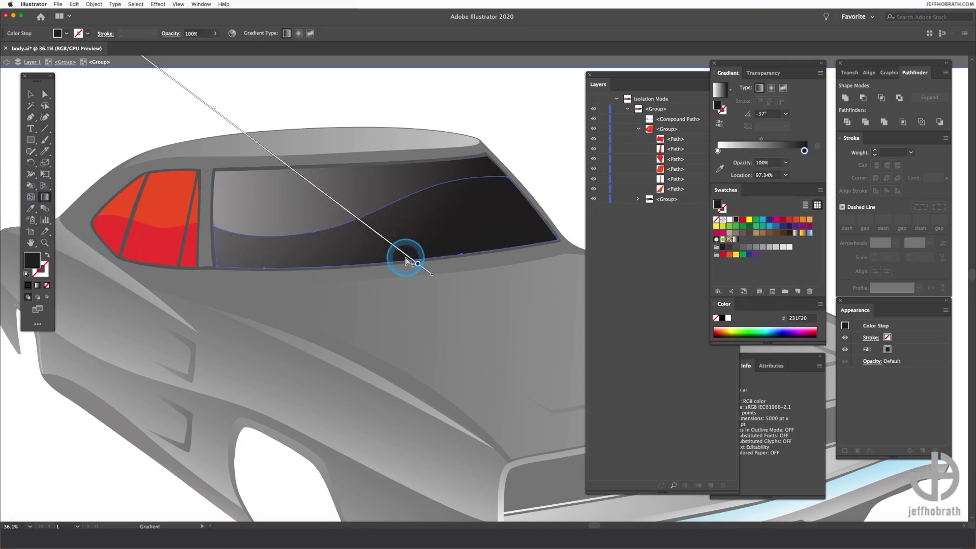
Step: Combine the side window pieces into a compound path with a diagonal, repositioned rear window gradient
key(a)
click(150, 120)
click(155, 211)
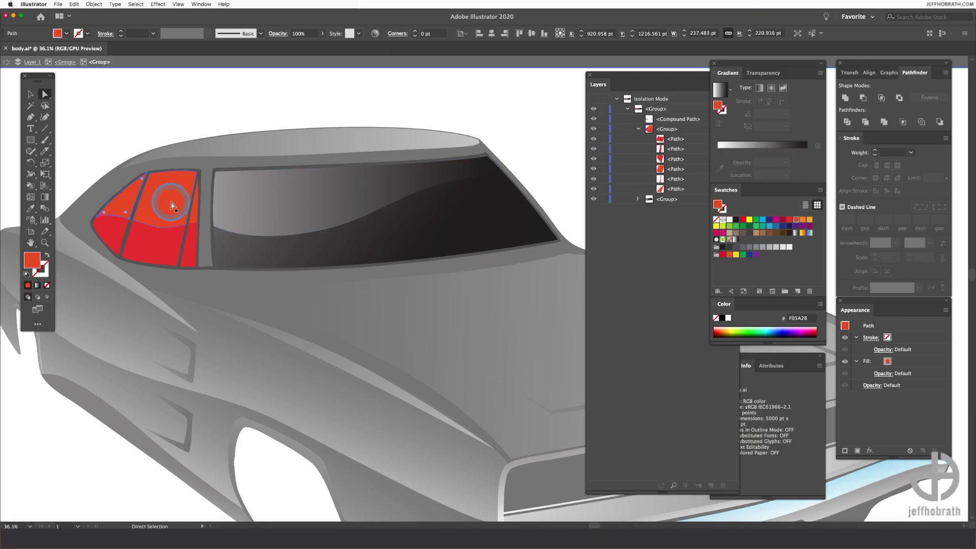
shift+click(199, 222)
click(95, 4)
click(178, 251)
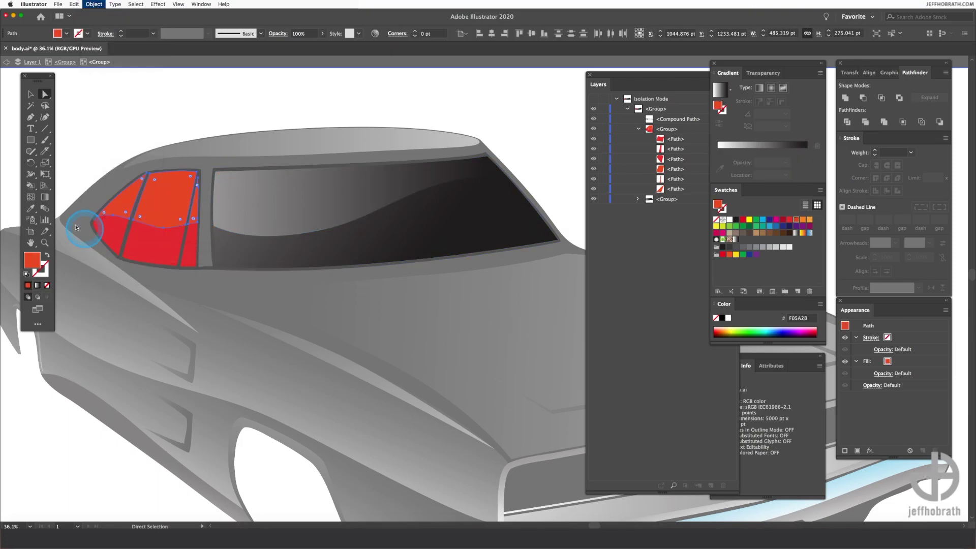
key(g)
mouse_move(70, 286)
mouse_down()
mouse_move(209, 163)
mouse_move(190, 175)
mouse_up()
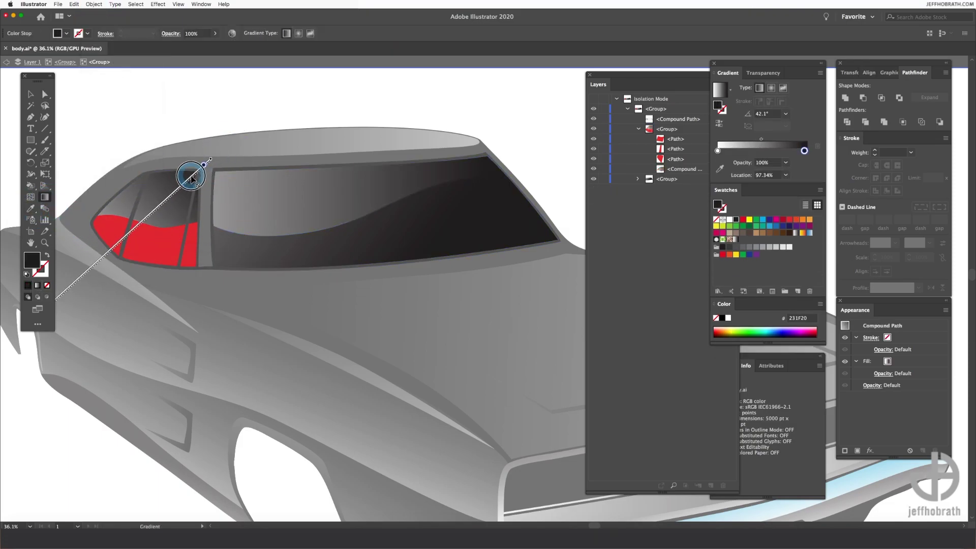
click(279, 195)
drag(507, 206, 501, 239)
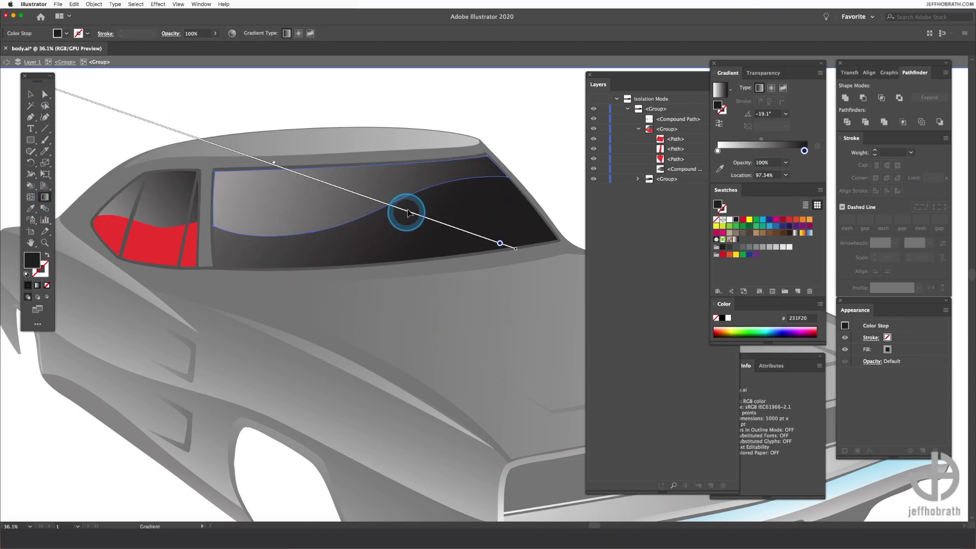
drag(405, 211, 373, 201)
Step: Combine the red lower side pieces and give them the dark gradient running vertically
key(a)
click(135, 233)
shift+click(187, 261)
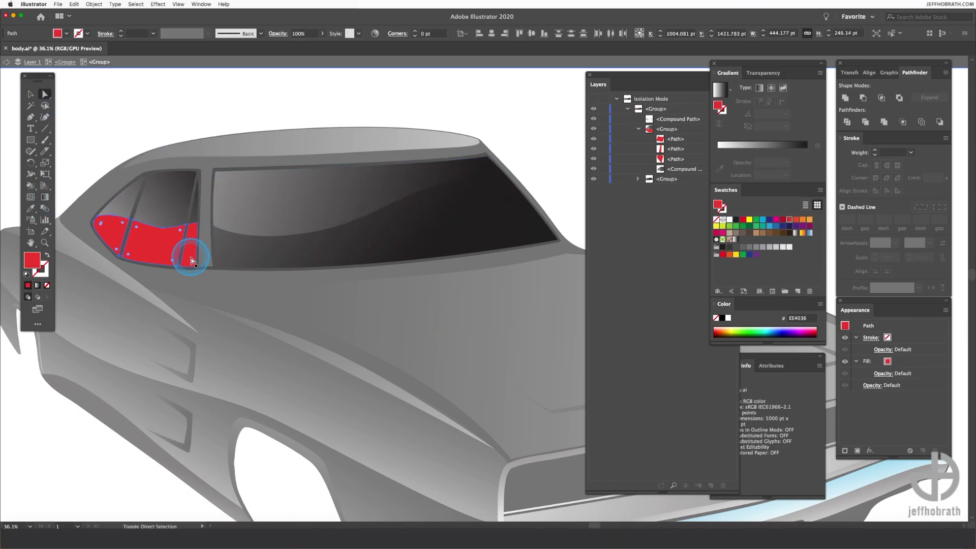
click(94, 4)
click(181, 251)
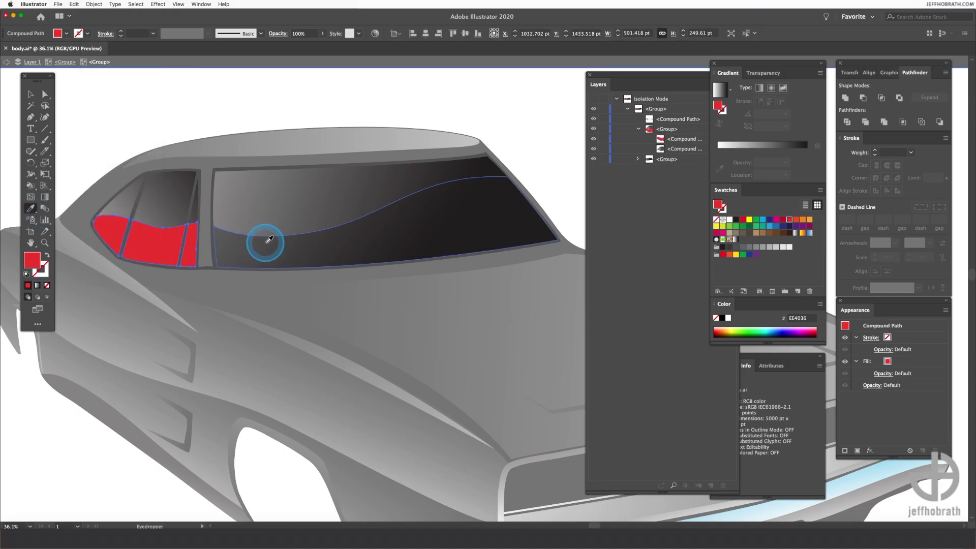
click(719, 90)
click(45, 197)
drag(146, 258, 144, 203)
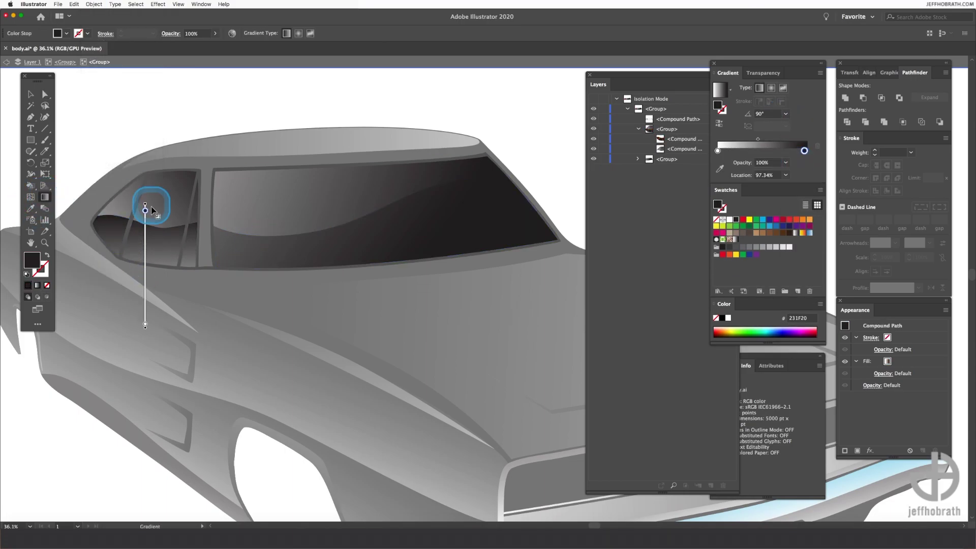
Step: Angle the side window gradient diagonally and redraw the windshield highlight down from the roof edge
key(a)
key(g)
drag(66, 244, 207, 179)
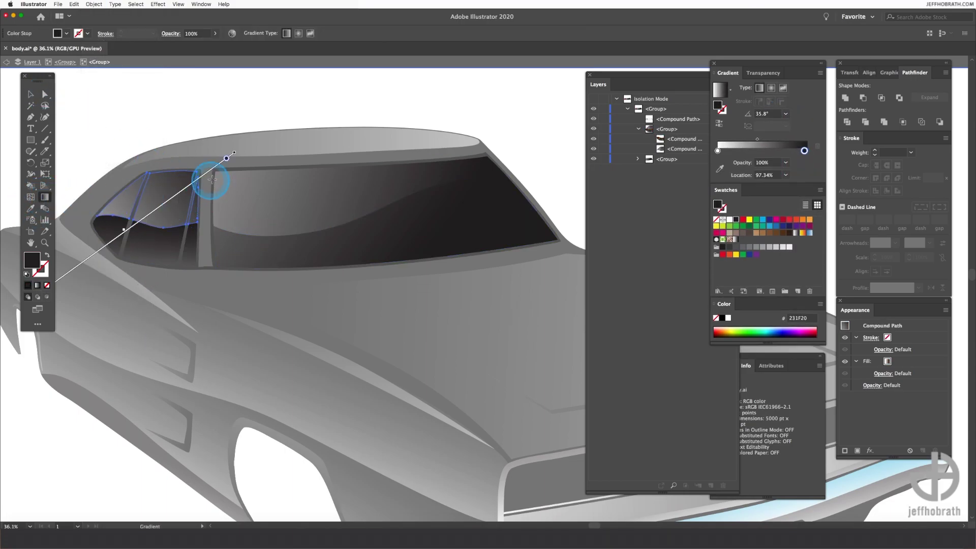
click(217, 240)
click(719, 123)
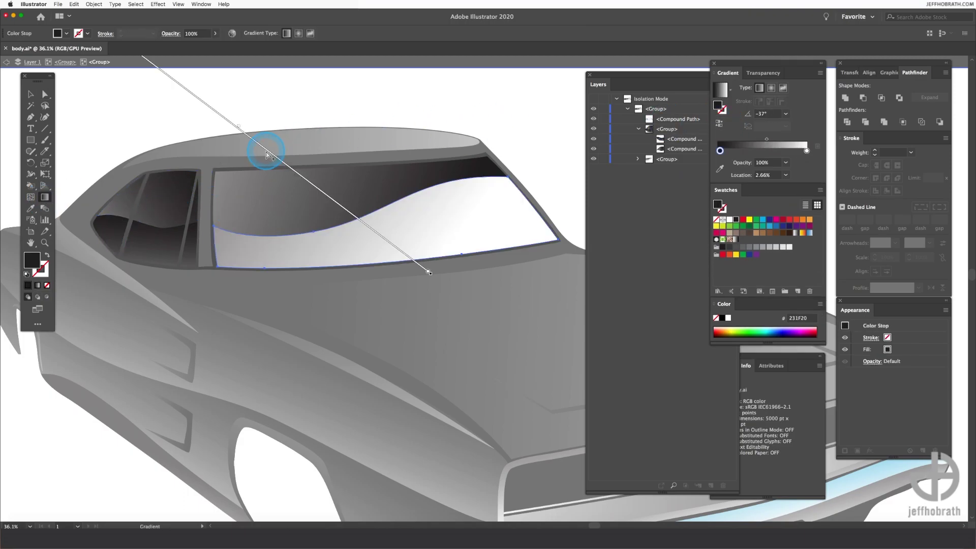
drag(266, 152, 588, 392)
key(a)
key(g)
drag(357, 301, 357, 120)
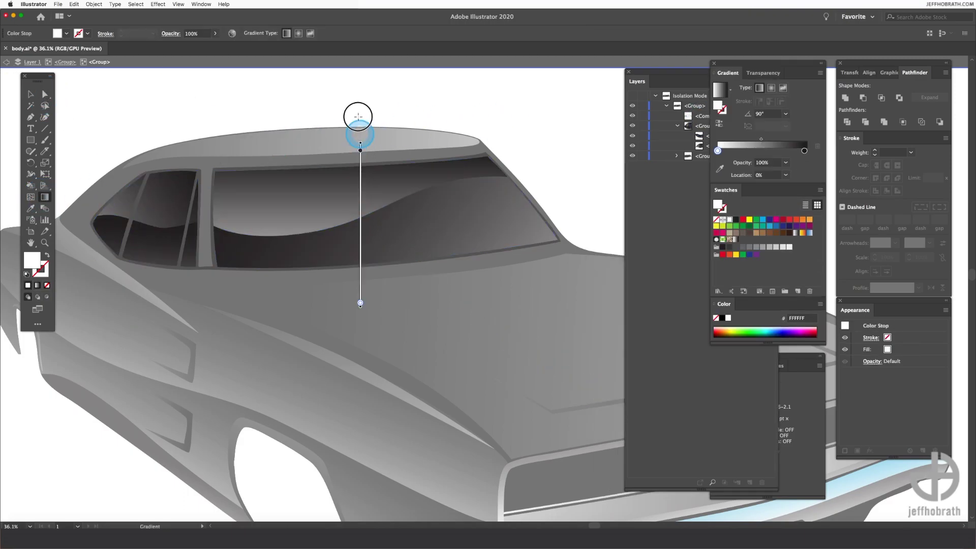
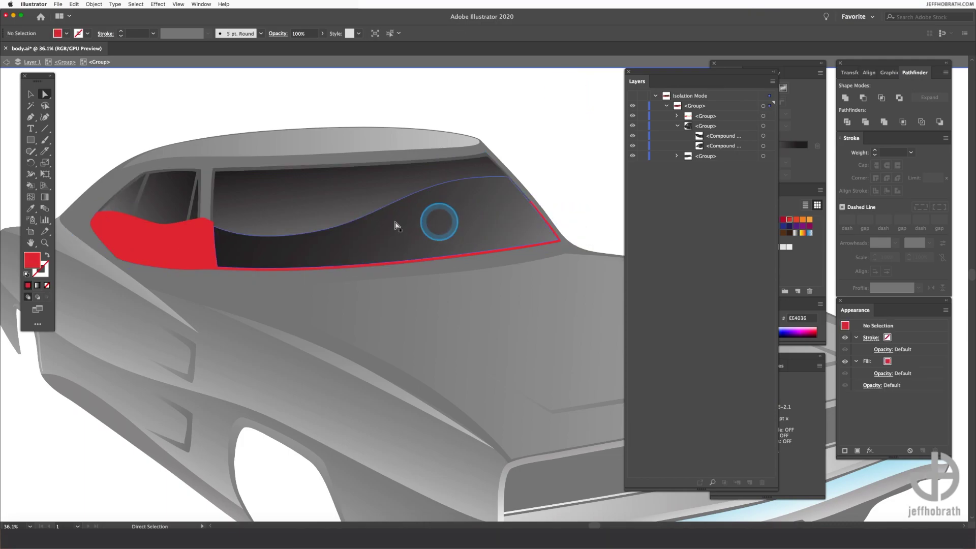
Step: Delete the red windshield pieces from the car
click(198, 239)
key(Delete)
click(153, 234)
Step: Give the windshield frame strips a gradient fill running upward
click(763, 126)
key(g)
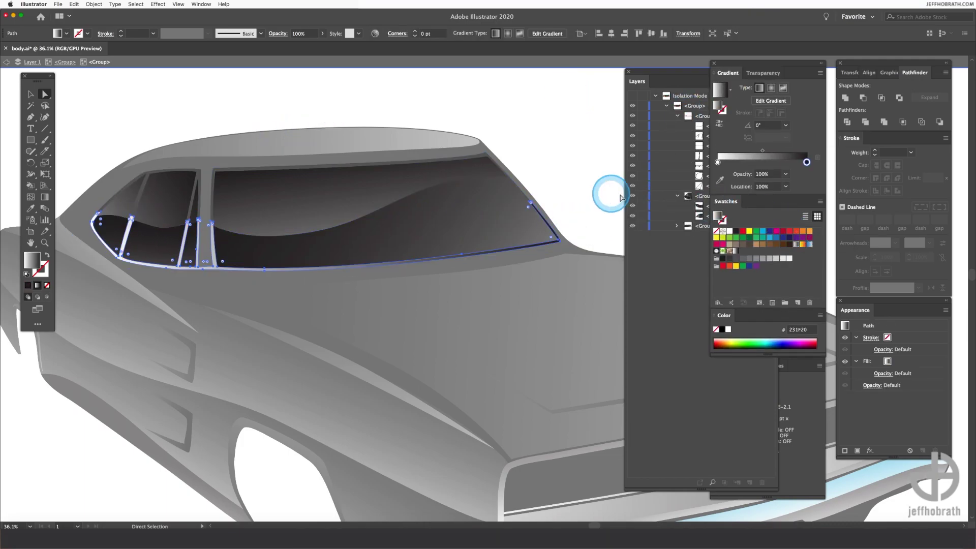
click(807, 151)
click(323, 263)
drag(328, 294, 325, 222)
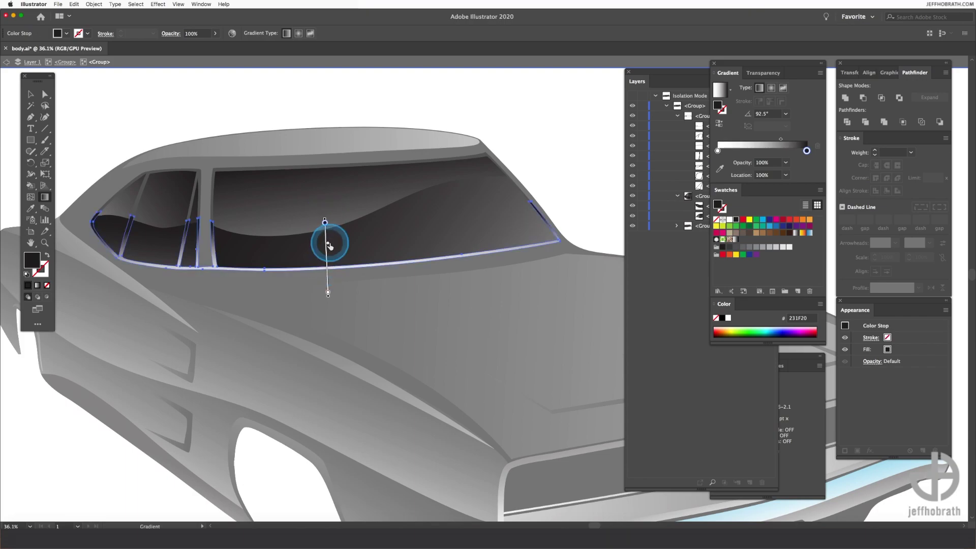
Step: Set the top frame strip's right gradient stop to blue 1B75BB
key(a)
click(235, 167)
click(764, 120)
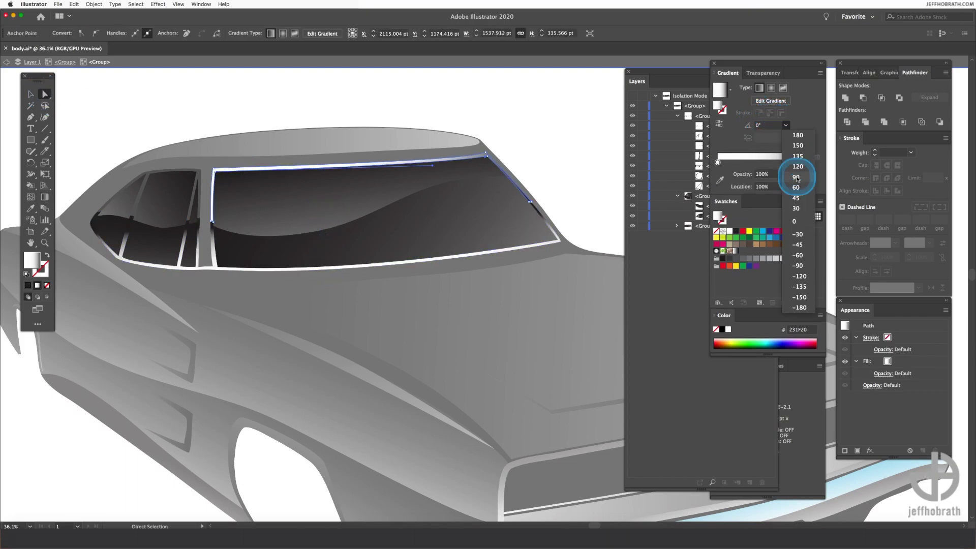
click(806, 150)
click(776, 226)
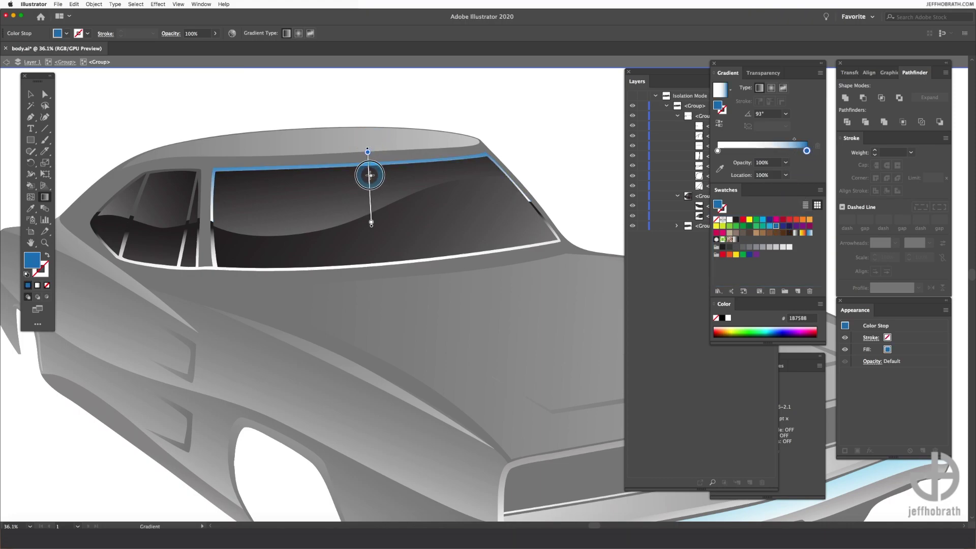
Step: Copy the blue chrome gradient onto the left side-window frames and adjust its direction
key(a)
drag(145, 96, 18, 185)
key(i)
click(237, 166)
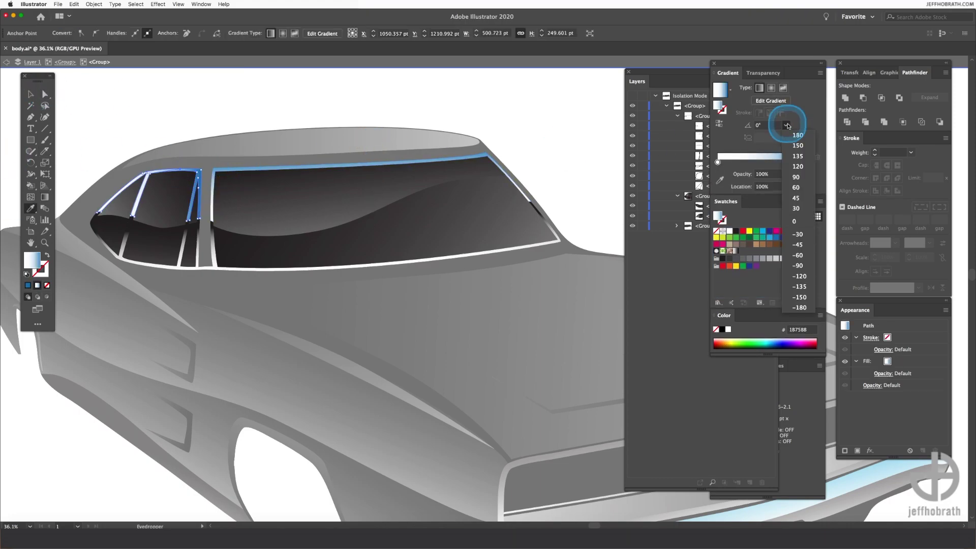
click(45, 197)
click(148, 182)
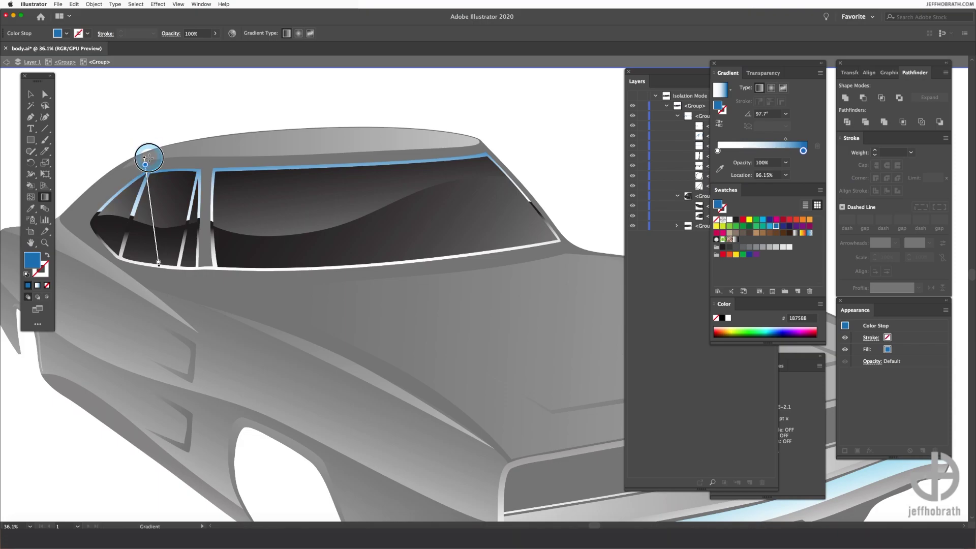
key(Escape)
key(z)
scroll(553, 383, down, 10)
Step: Paint black Paintbrush streaks at the bumper's left end and along its length
key(a)
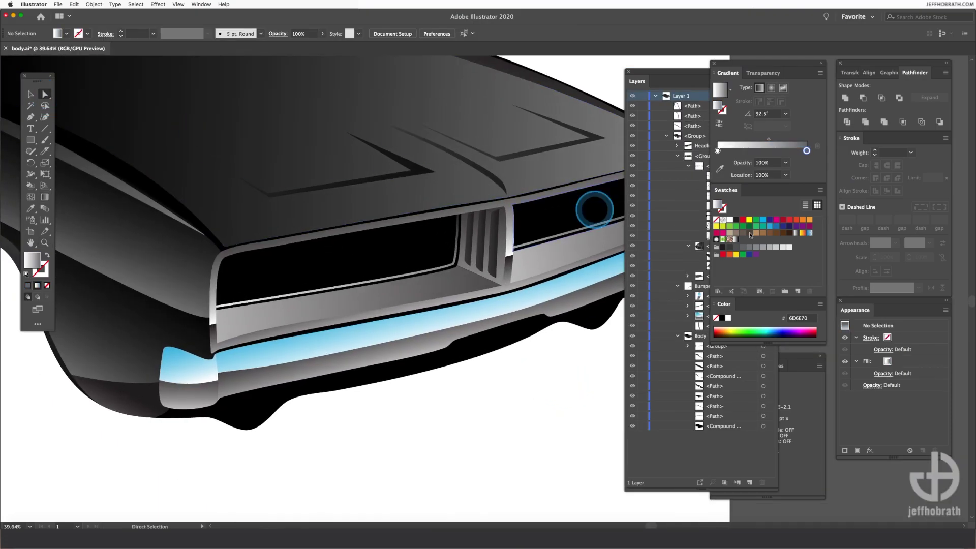
click(735, 222)
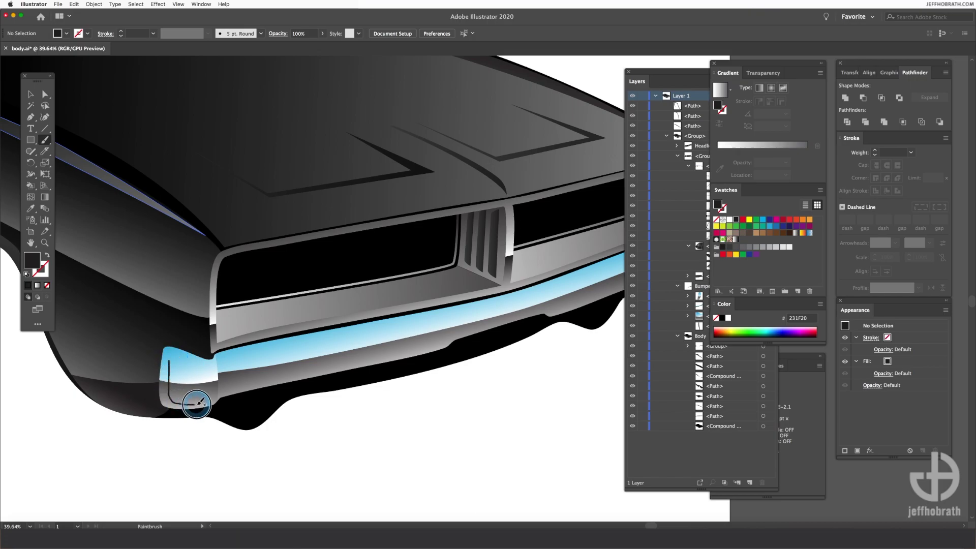
mouse_move(171, 359)
mouse_down()
mouse_move(209, 363)
mouse_move(212, 385)
mouse_up()
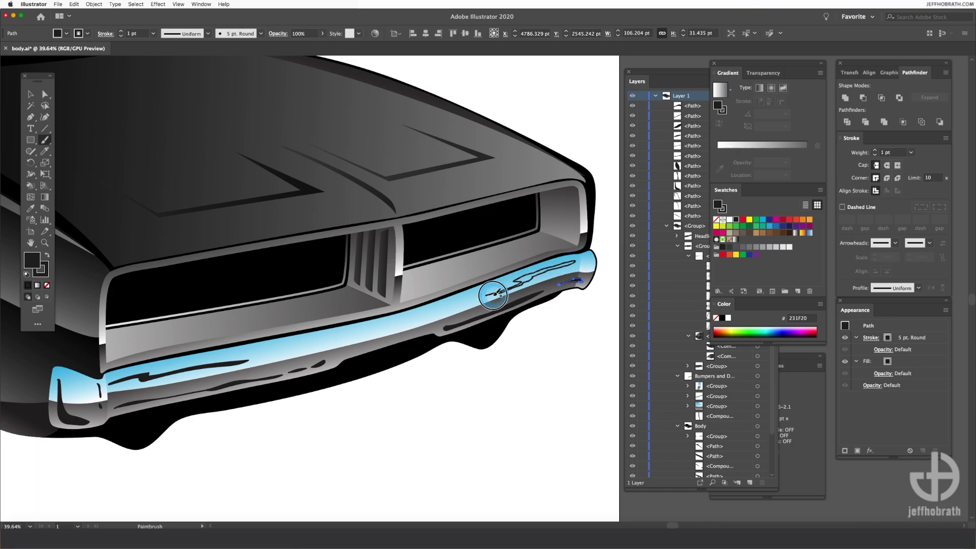
drag(501, 293, 483, 295)
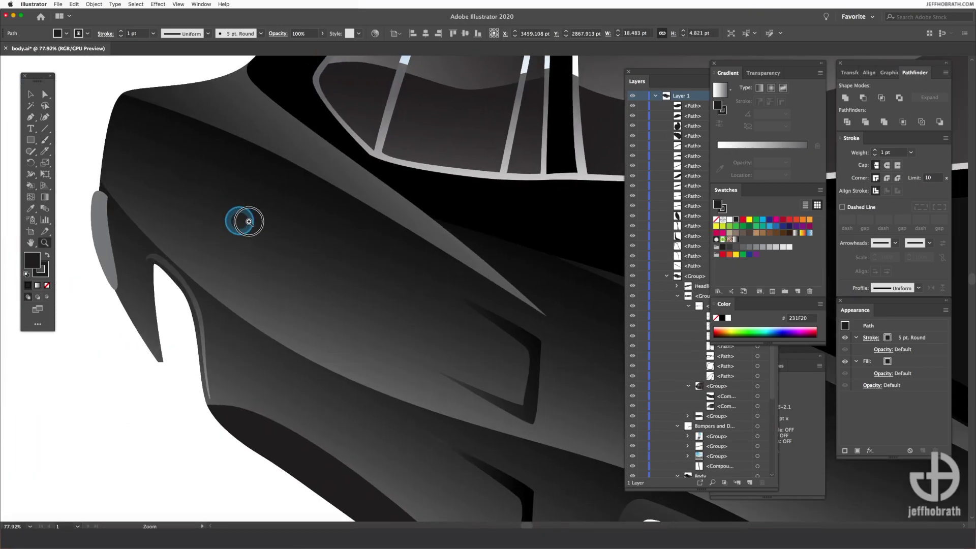
Step: Give the rear side trim the blue gradient swatch at a 90° angle
key(a)
double_click(100, 213)
click(798, 233)
click(786, 126)
click(797, 179)
click(356, 266)
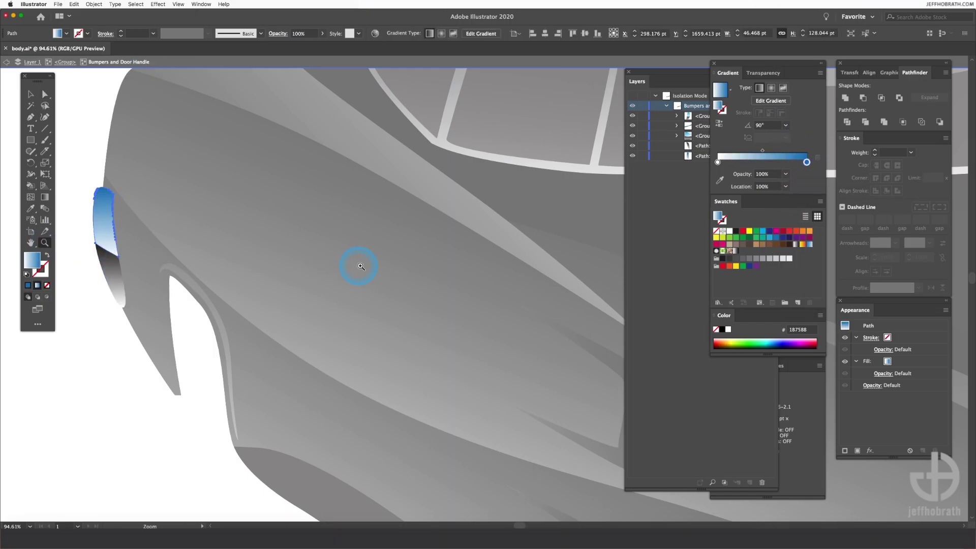
Step: Redirect the car's left body-side gradient to run downward
key(ctrl+0)
double_click(280, 147)
click(137, 231)
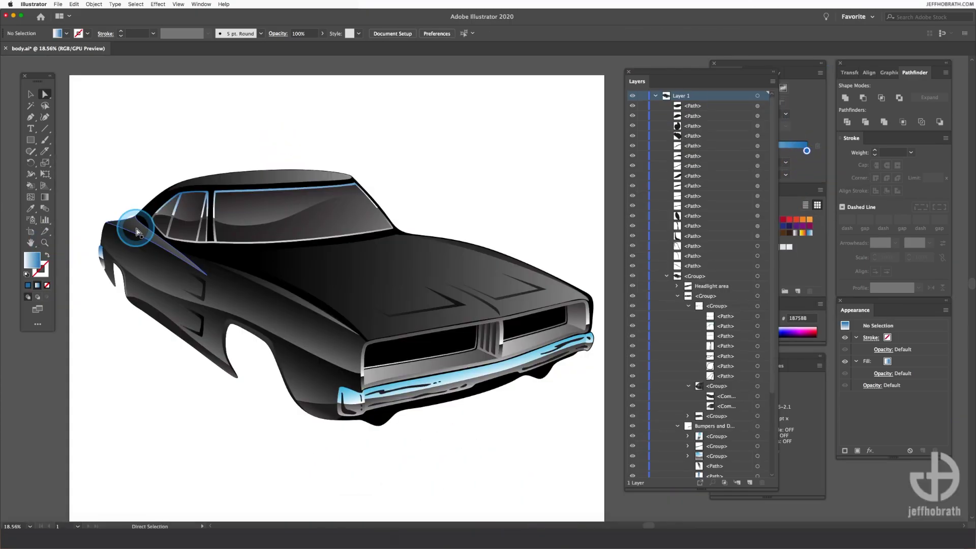
key(g)
click(139, 266)
drag(186, 133, 129, 354)
Step: Run the quarter-window gradient diagonally across the glass, then select the bumper's gradient
click(268, 124)
click(174, 247)
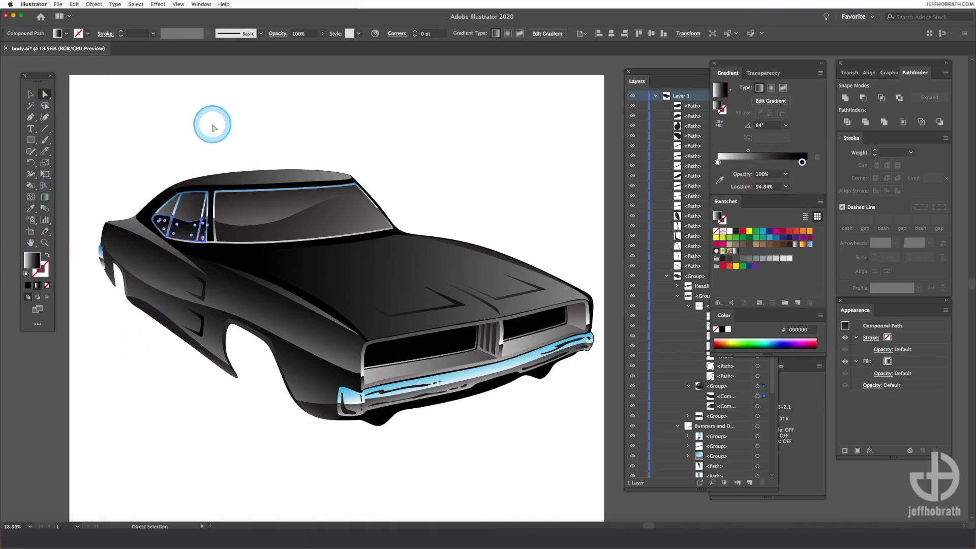
drag(209, 117, 381, 349)
click(44, 94)
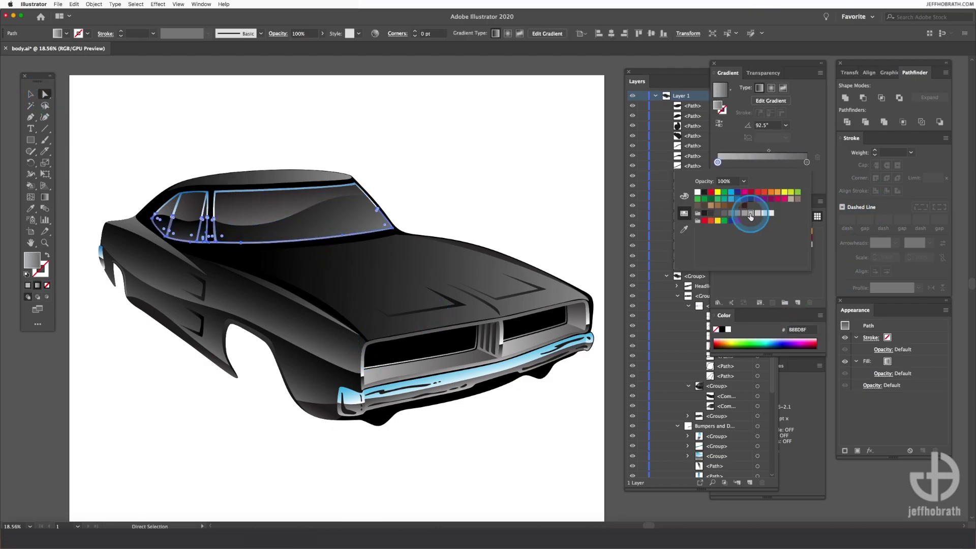
click(44, 196)
click(414, 350)
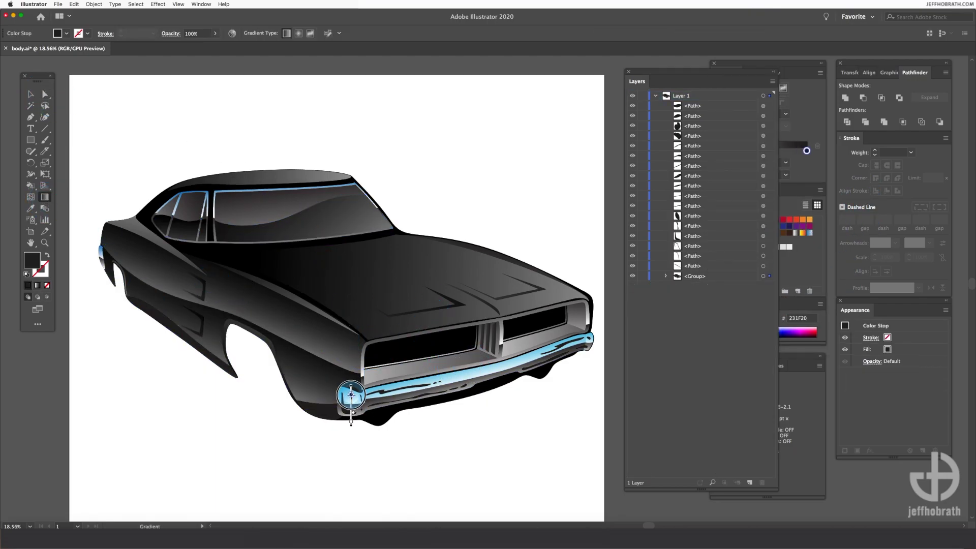
click(74, 5)
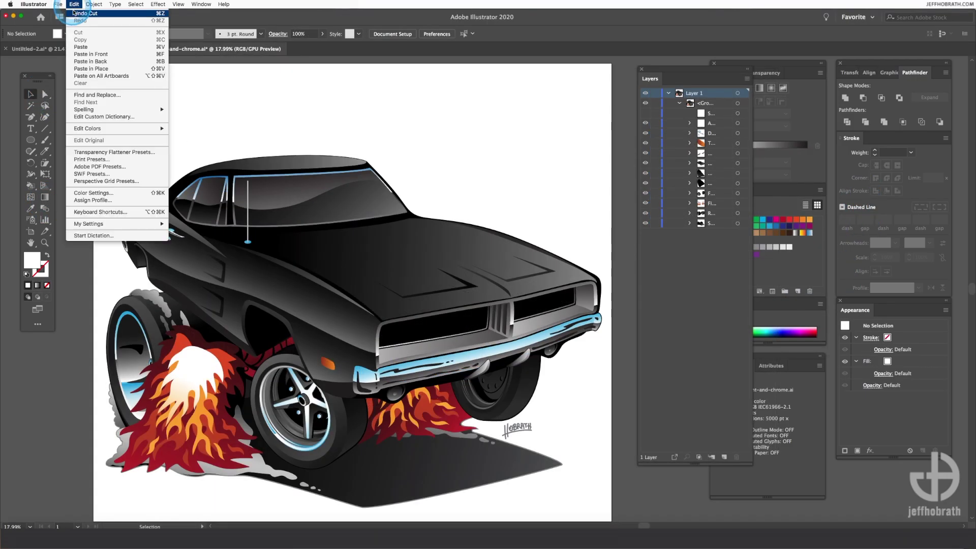
Step: Paste the chrome blower engine in front onto the hood, then deselect it
click(91, 54)
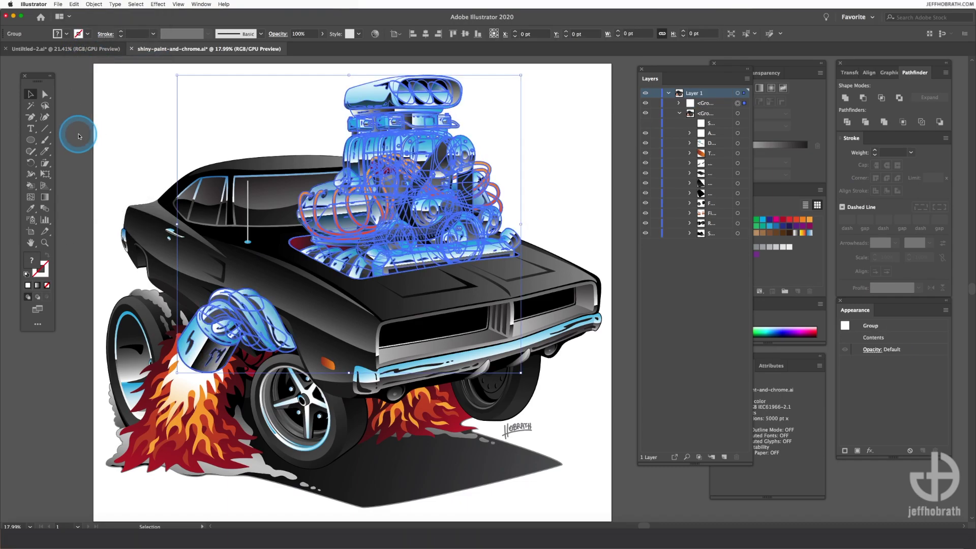
click(17, 464)
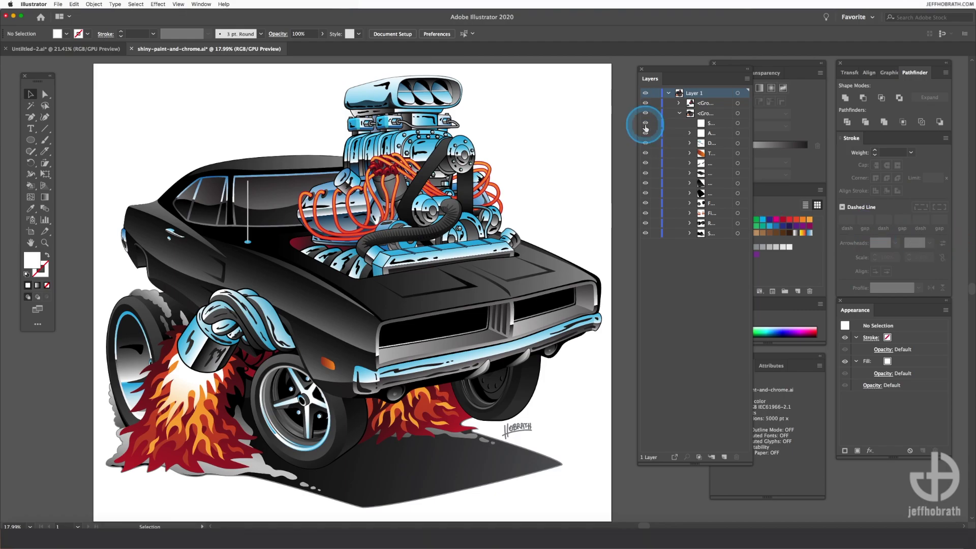